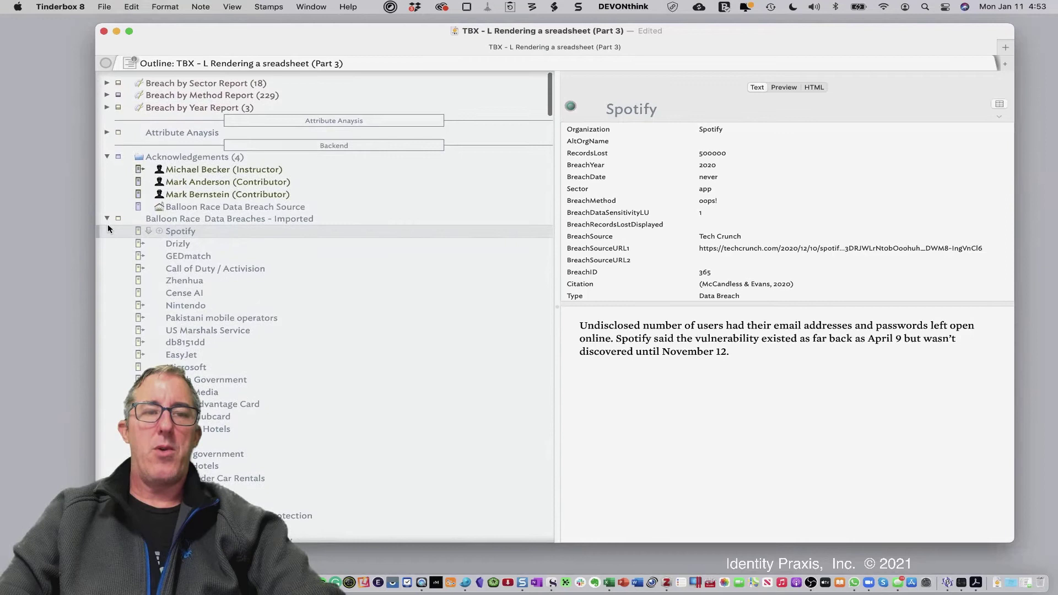
Collapse the imported data breaches container and examine the attribute value codes in the TableExport page's HTML item template
click(108, 221)
click(188, 281)
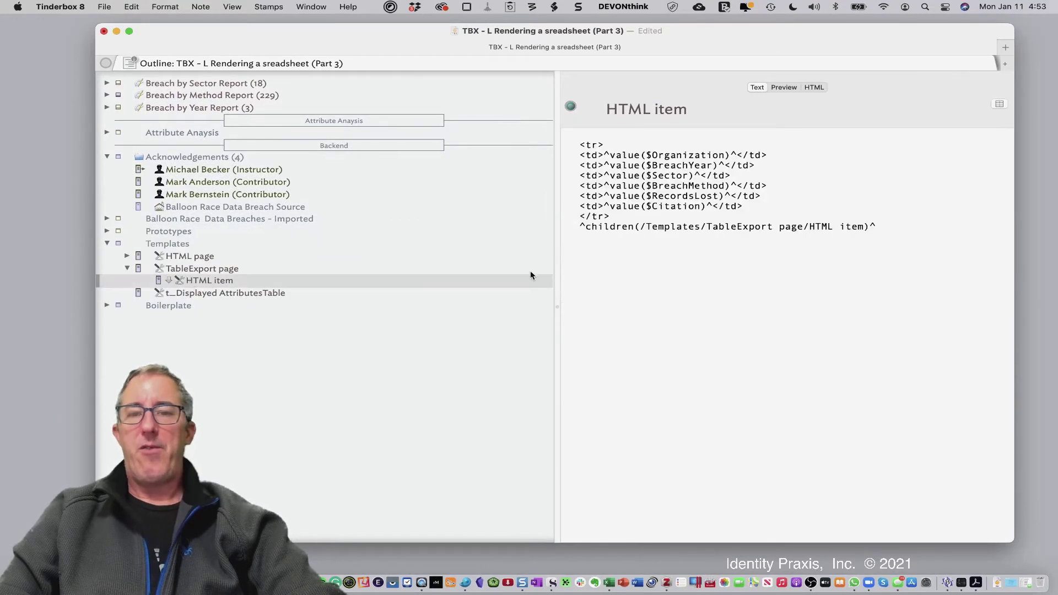
drag(605, 155, 721, 155)
click(651, 155)
drag(645, 166, 719, 164)
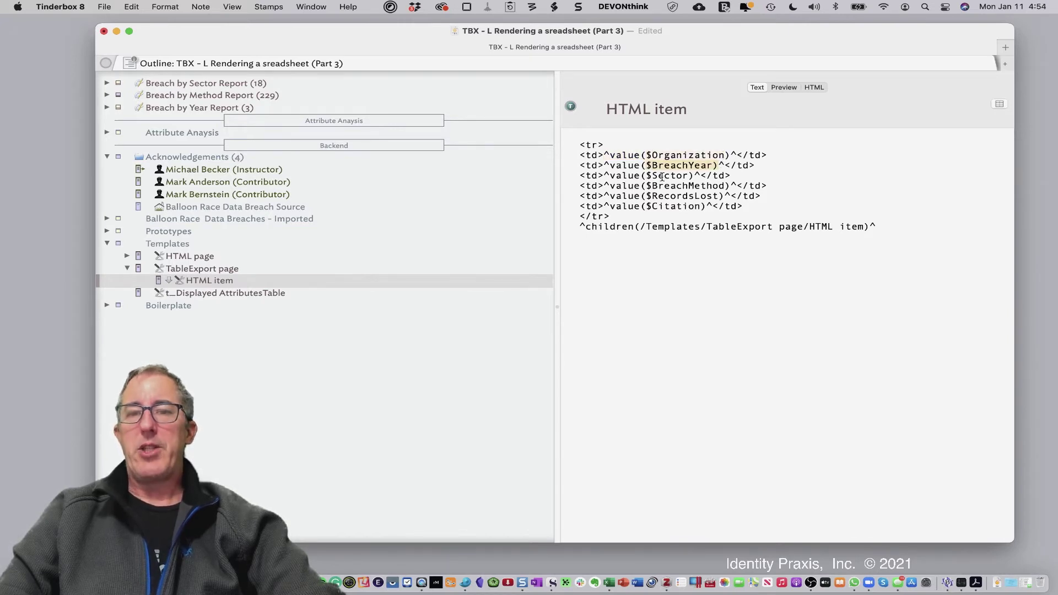
drag(646, 175, 723, 186)
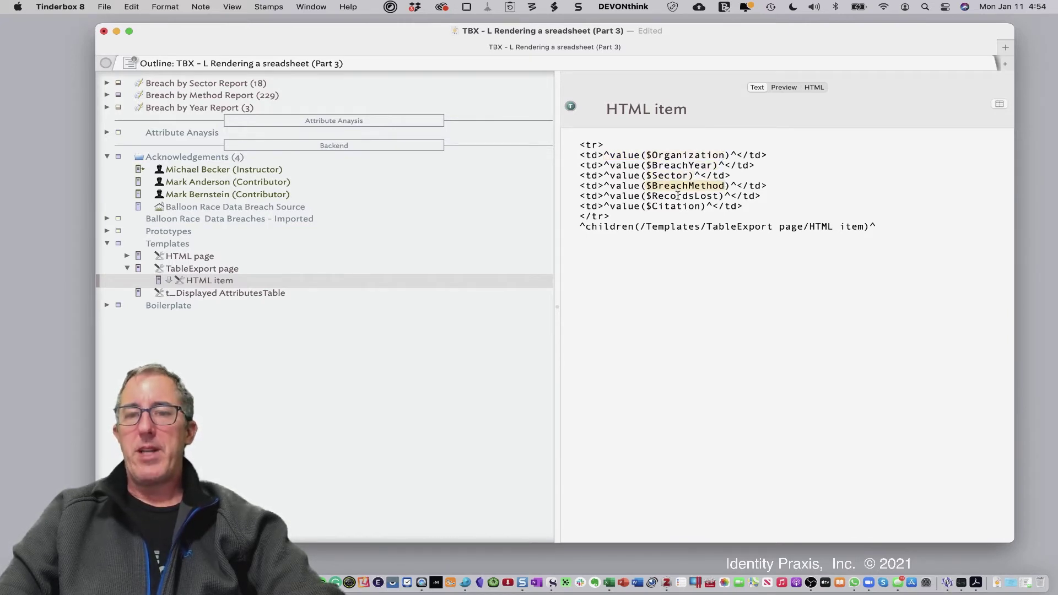
drag(647, 196, 696, 198)
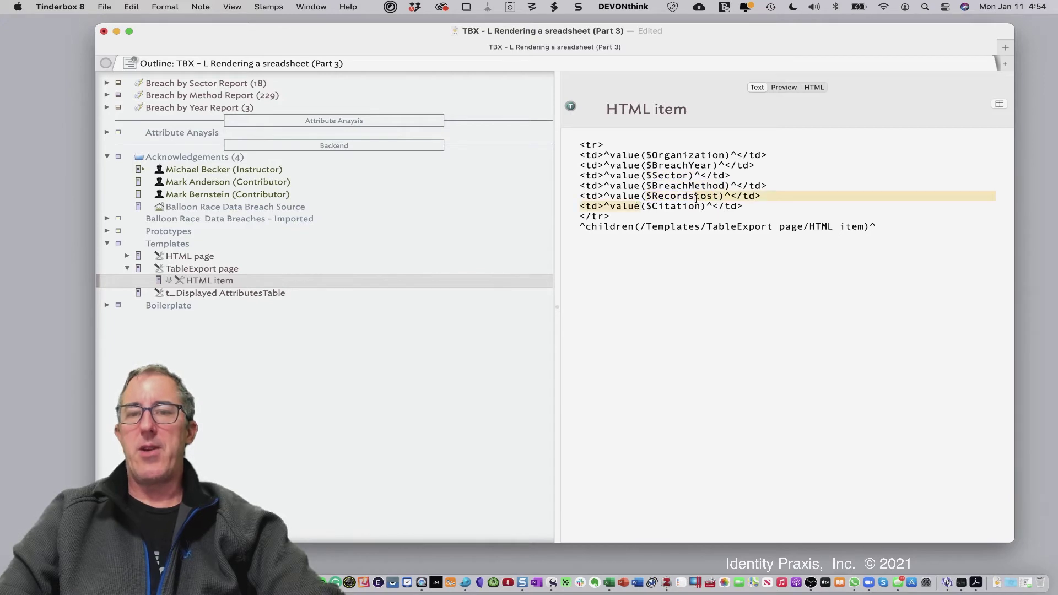
click(710, 225)
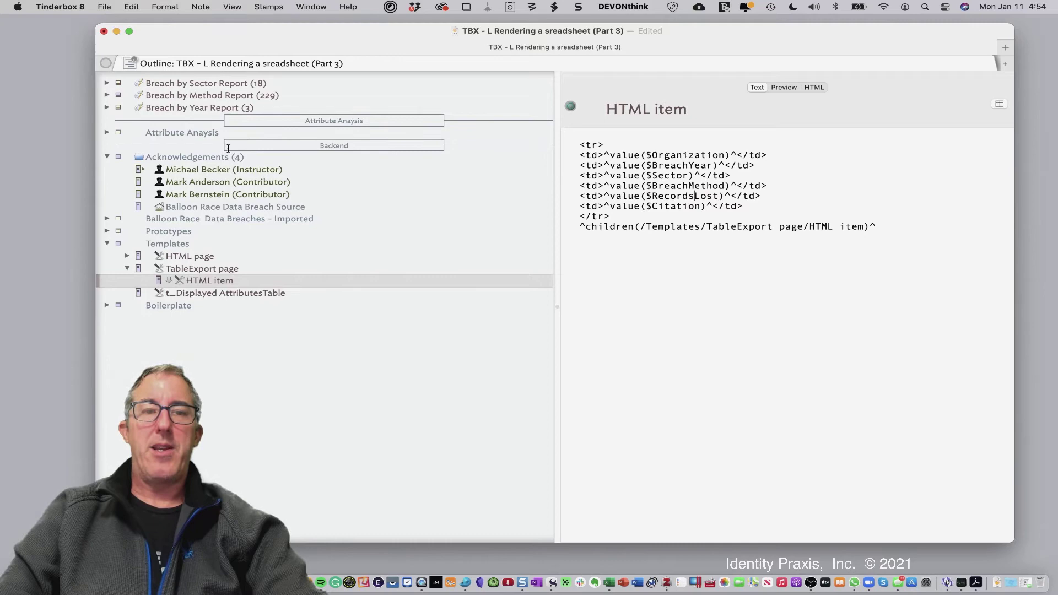
Examine the export template and rendered preview of the Breach by Year and Breach by Method reports
click(226, 108)
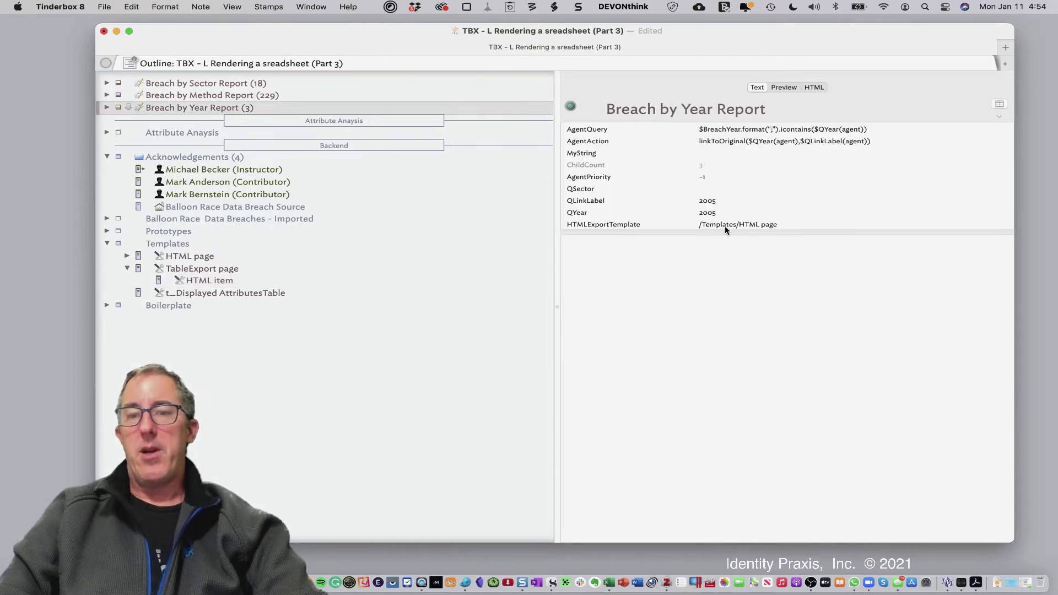
click(782, 87)
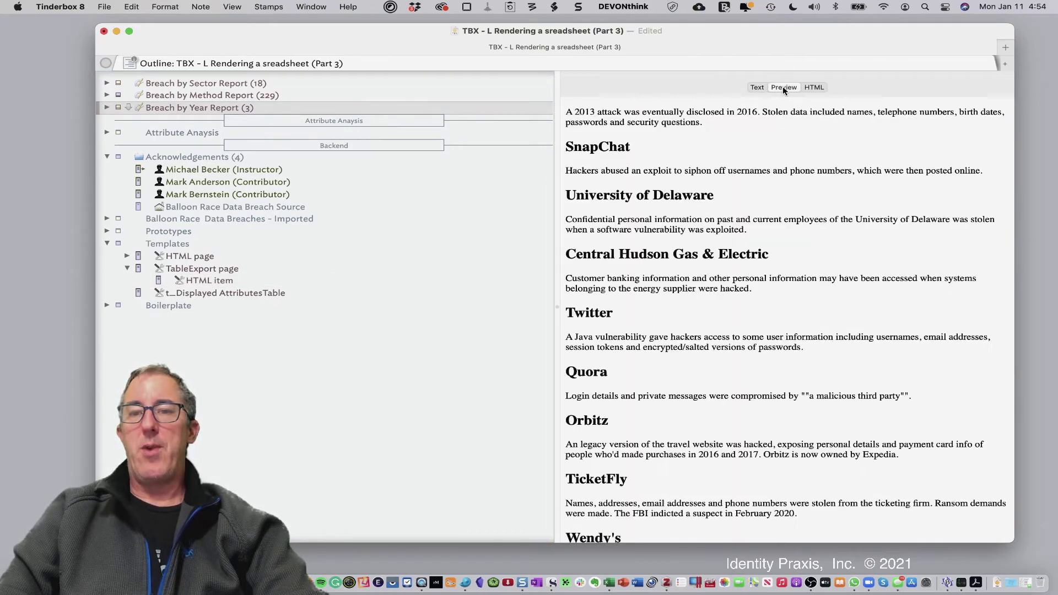
click(287, 95)
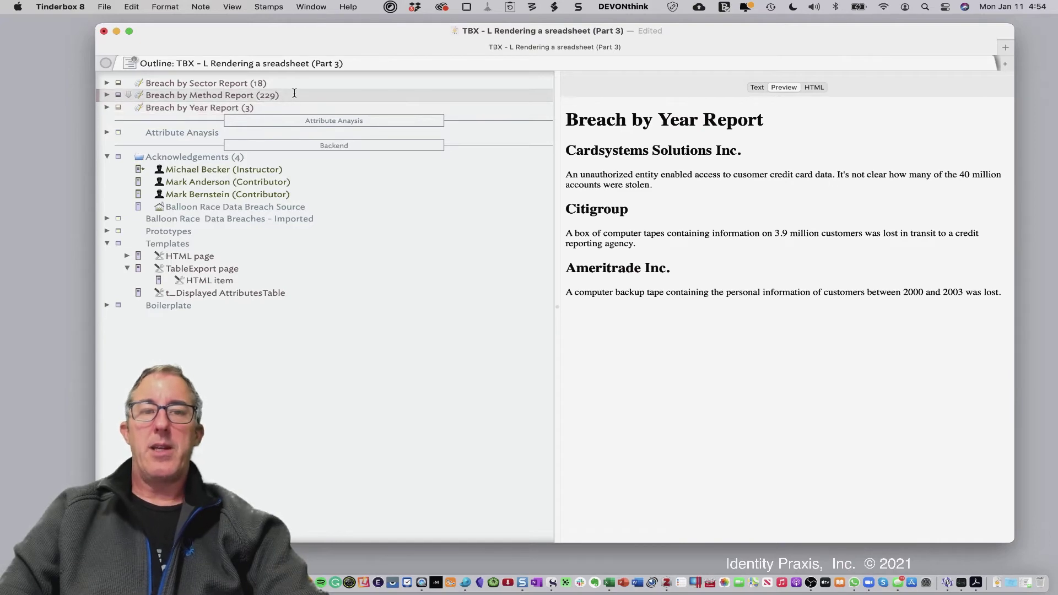
click(758, 88)
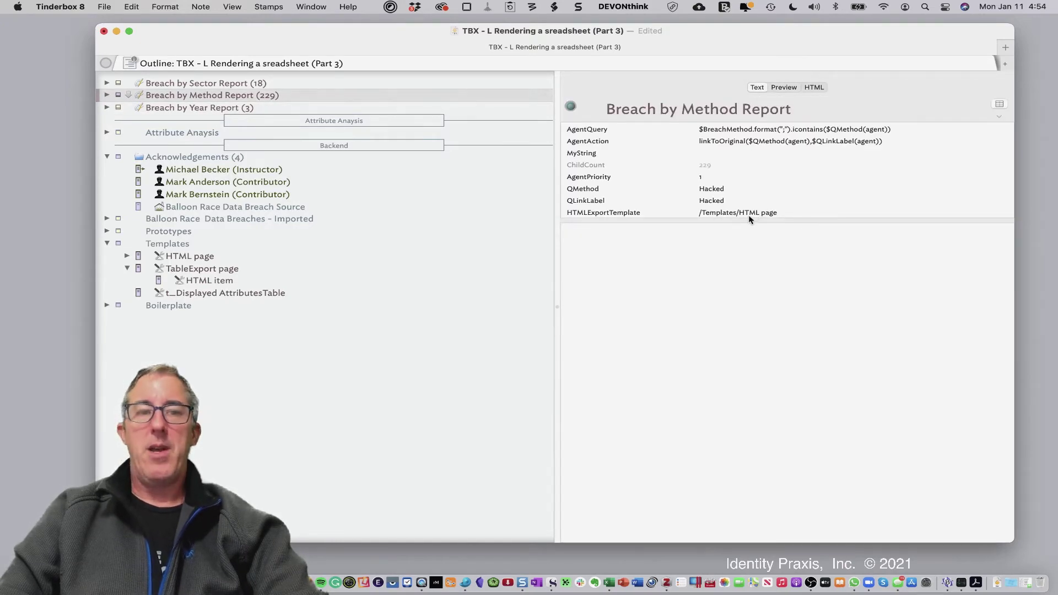
Check the Breach by Sector Report's export template and examine its rendered table in the preview
click(283, 83)
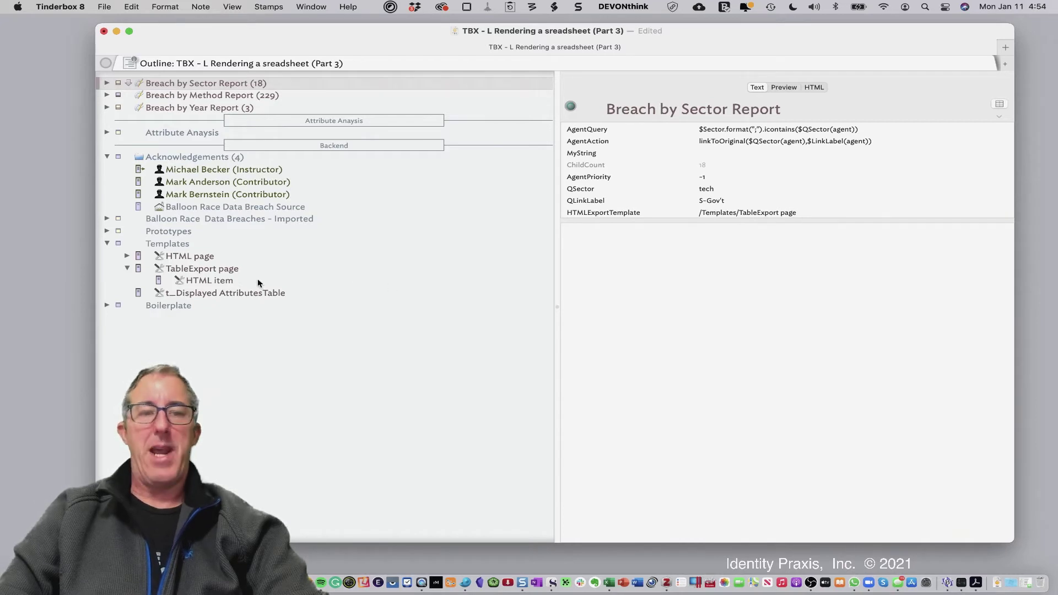
click(783, 87)
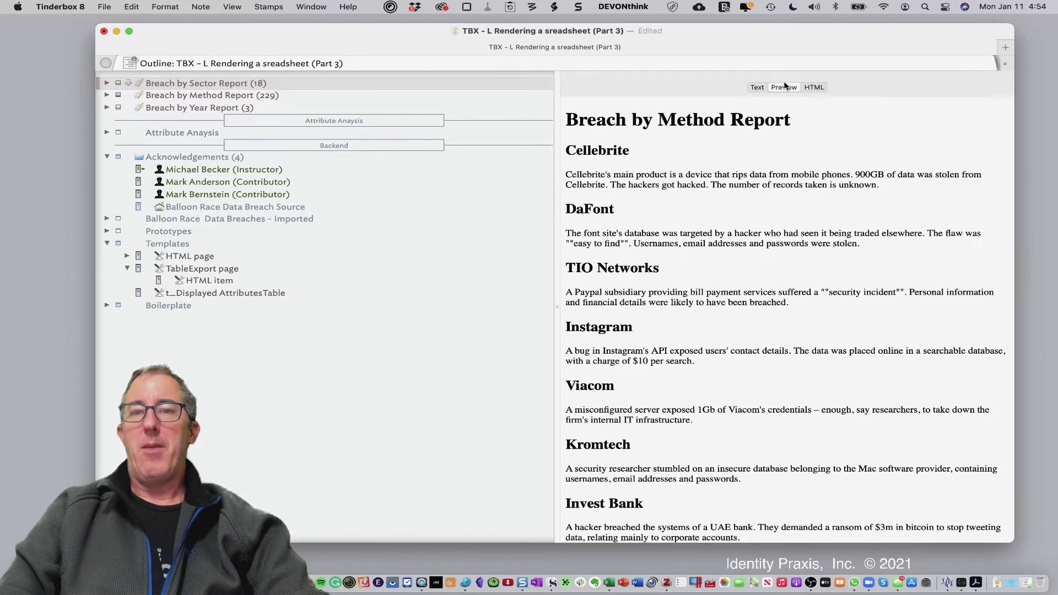
drag(653, 120, 909, 336)
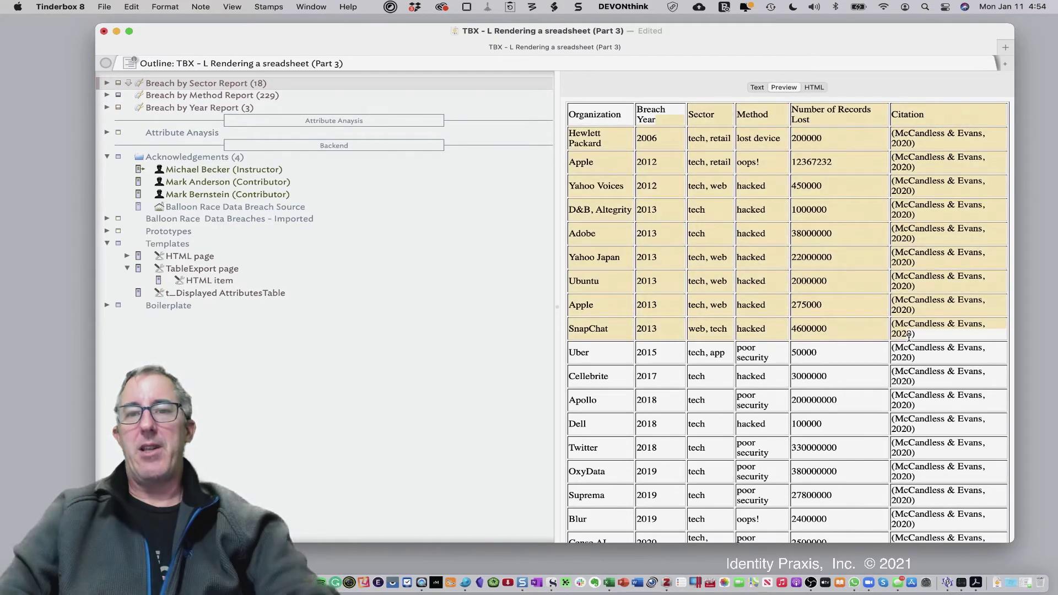
click(881, 307)
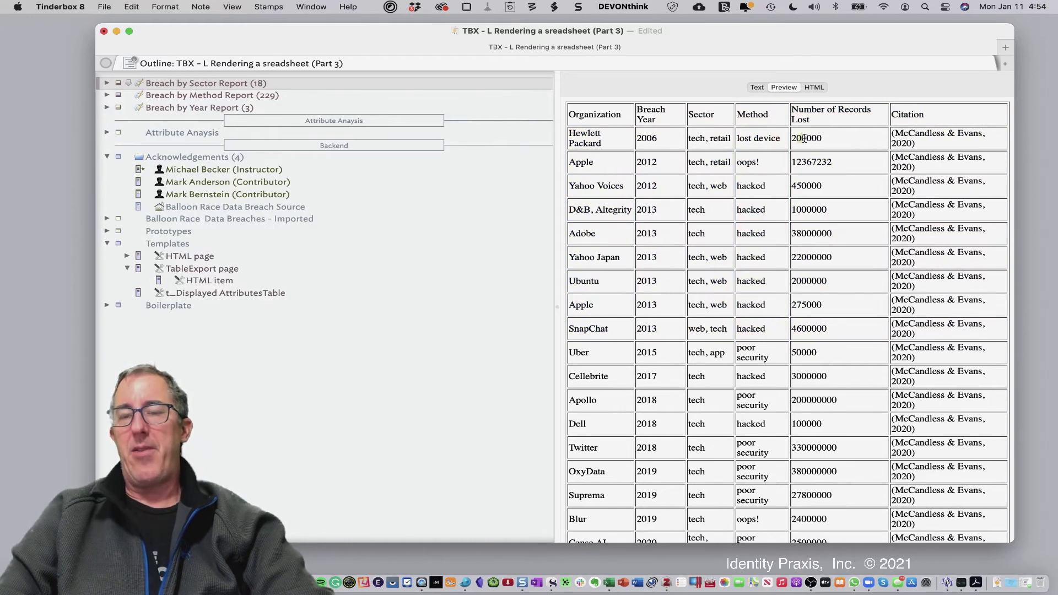
drag(801, 137, 866, 274)
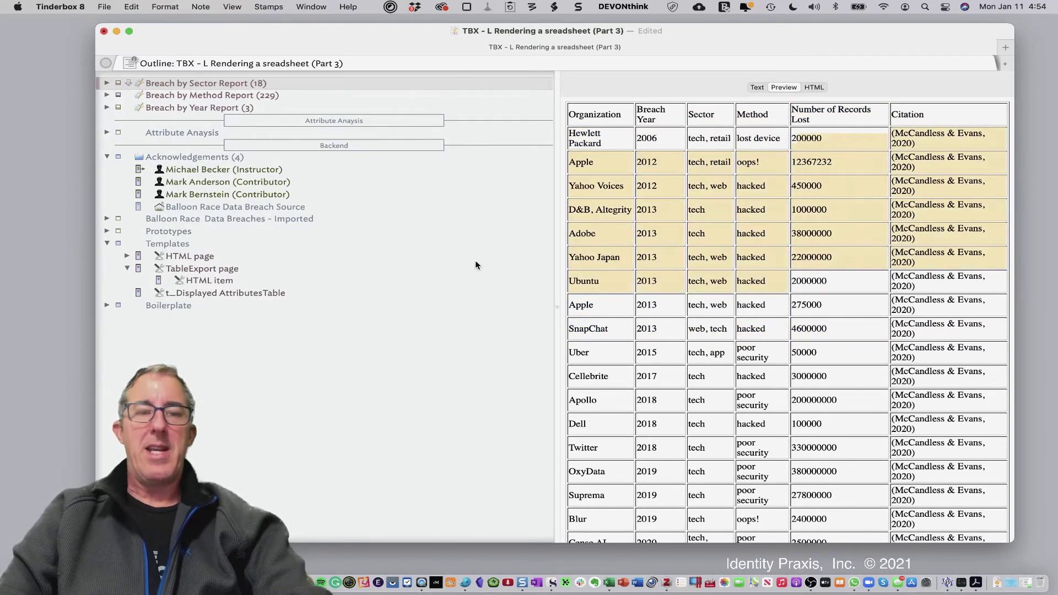
Change $BreachYear to the invalid attribute name $BreachERROR in the TableExport page's HTML item template
click(228, 279)
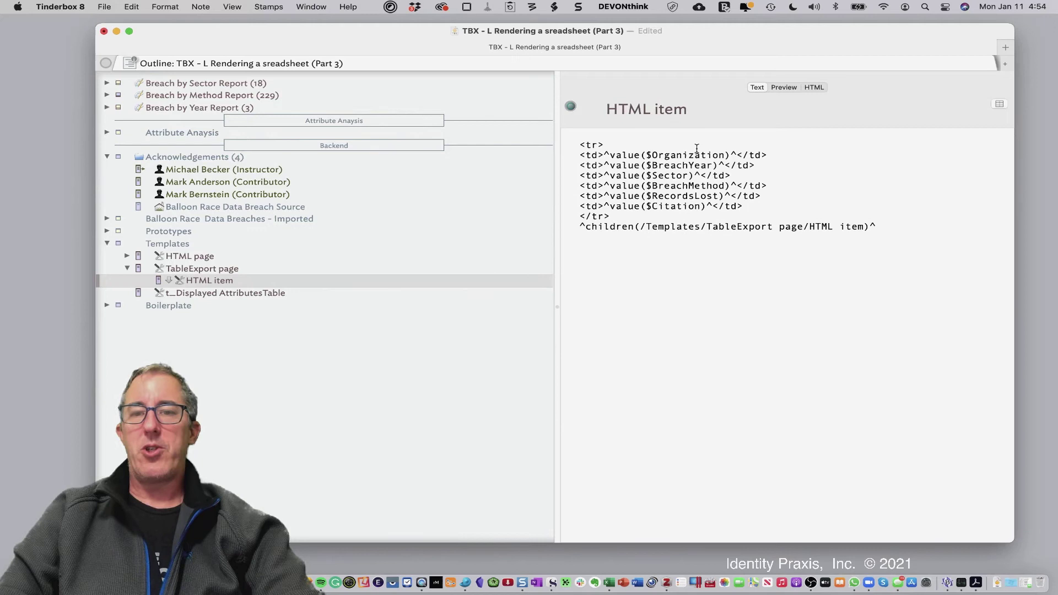
click(715, 165)
key(BackSpace)
key(BackSpace)
key(BackSpace)
key(BackSpace)
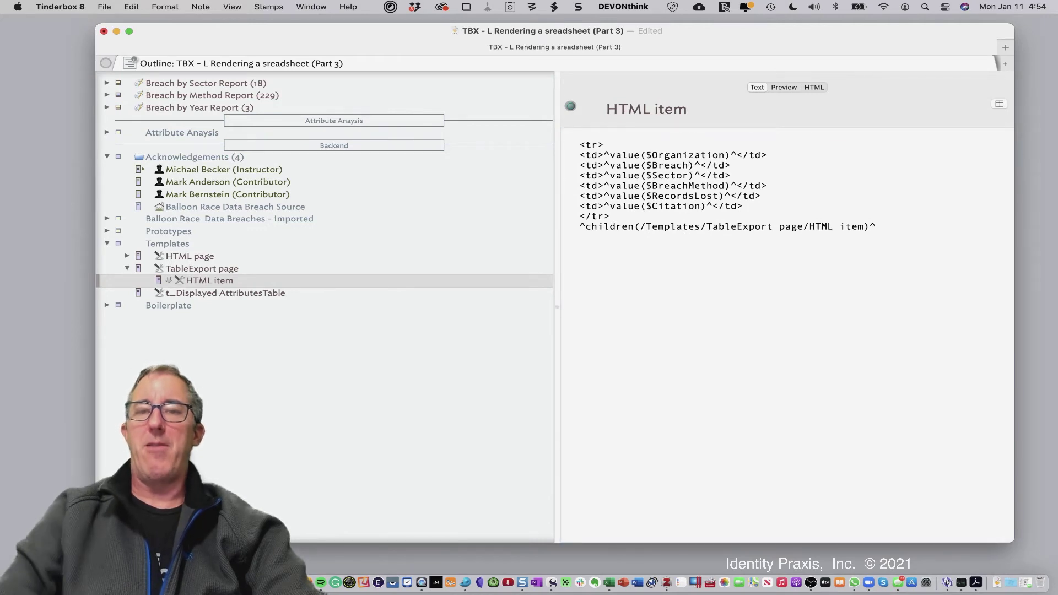
text(sadf)
key(BackSpace)
key(BackSpace)
key(BackSpace)
key(BackSpace)
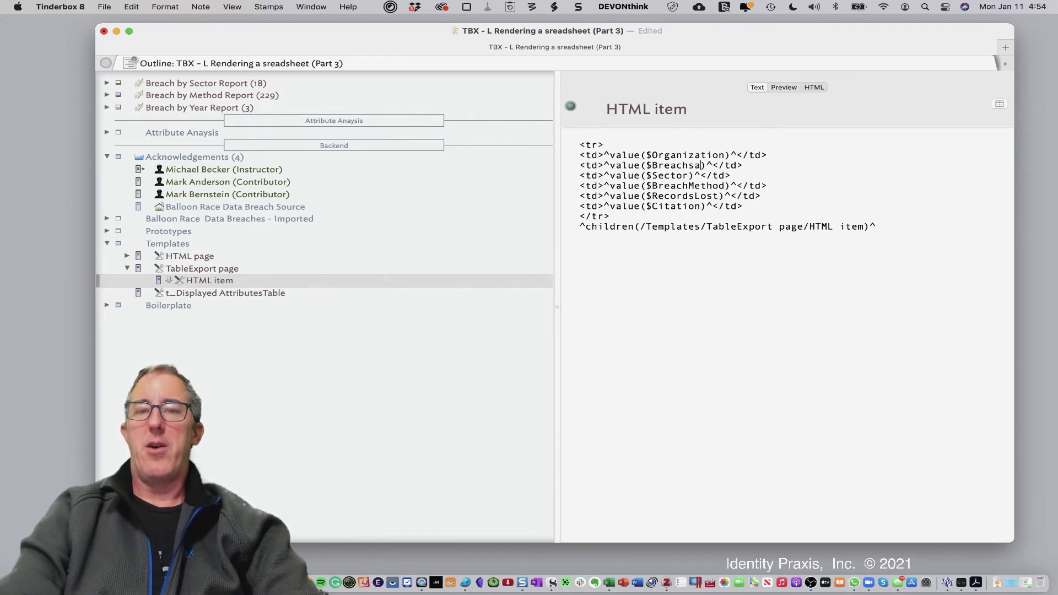
text(ERRO)
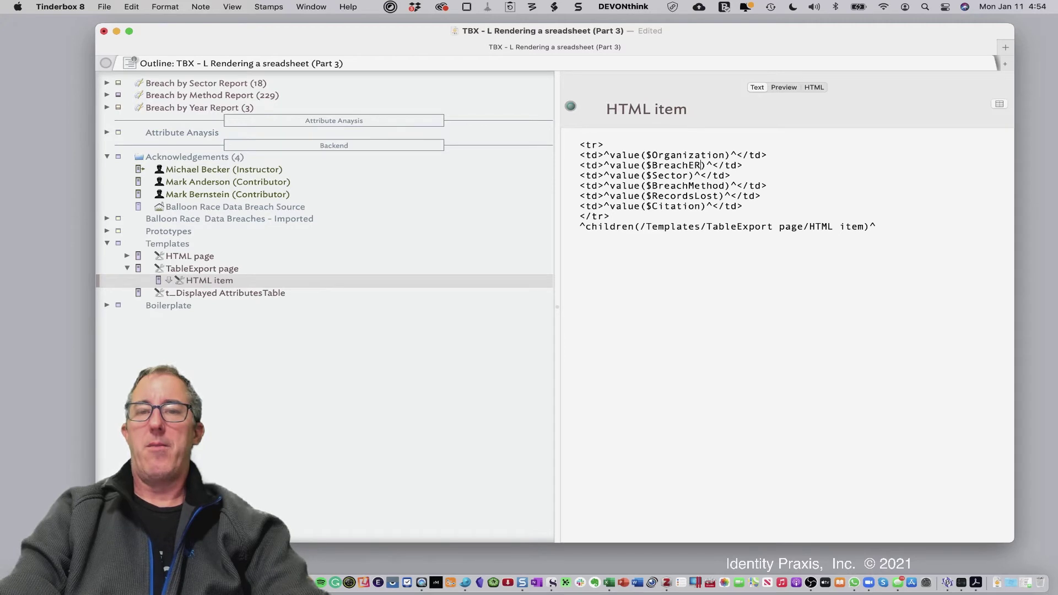
text(R)
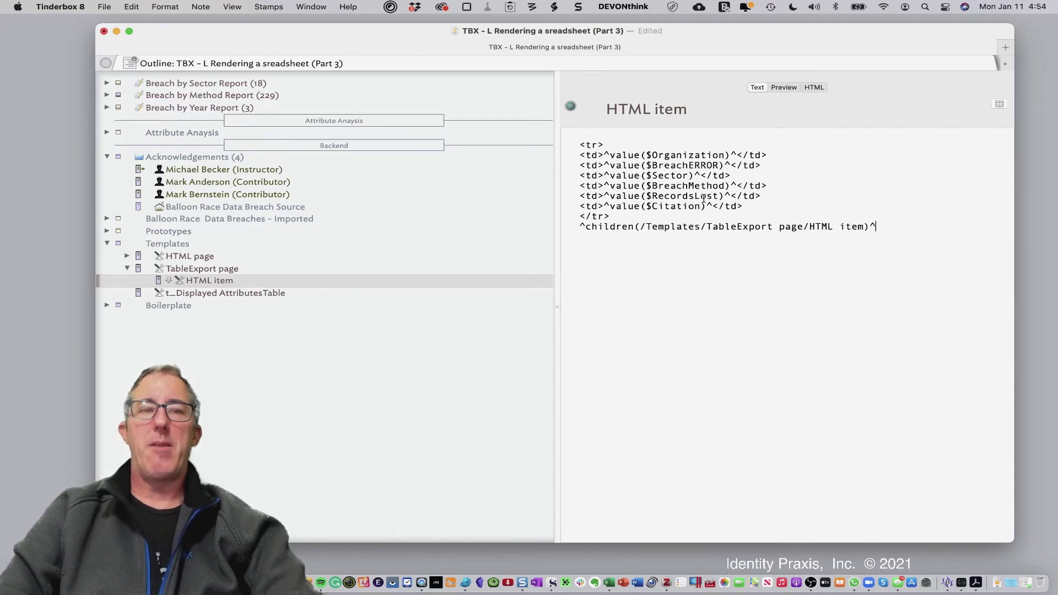
Preview the Breach by Sector Report and examine the Breach Year column of the table
click(253, 86)
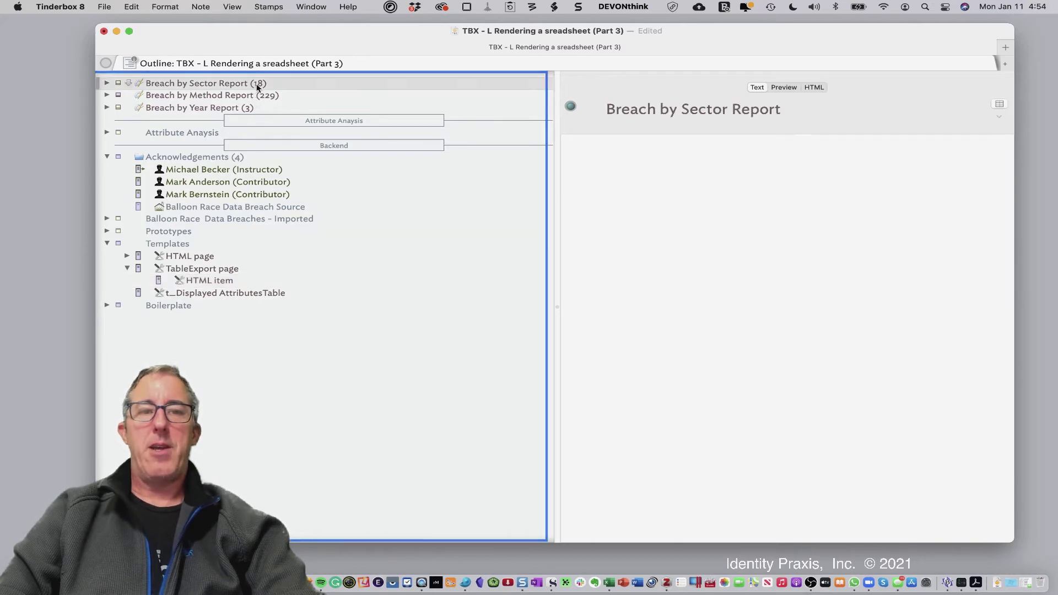
click(784, 88)
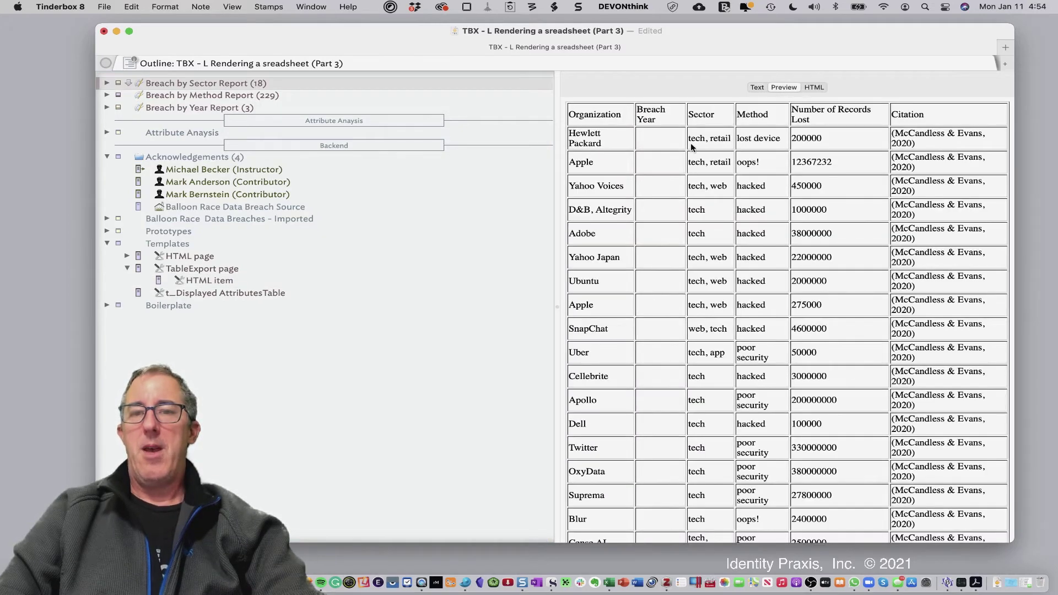
drag(640, 134, 666, 310)
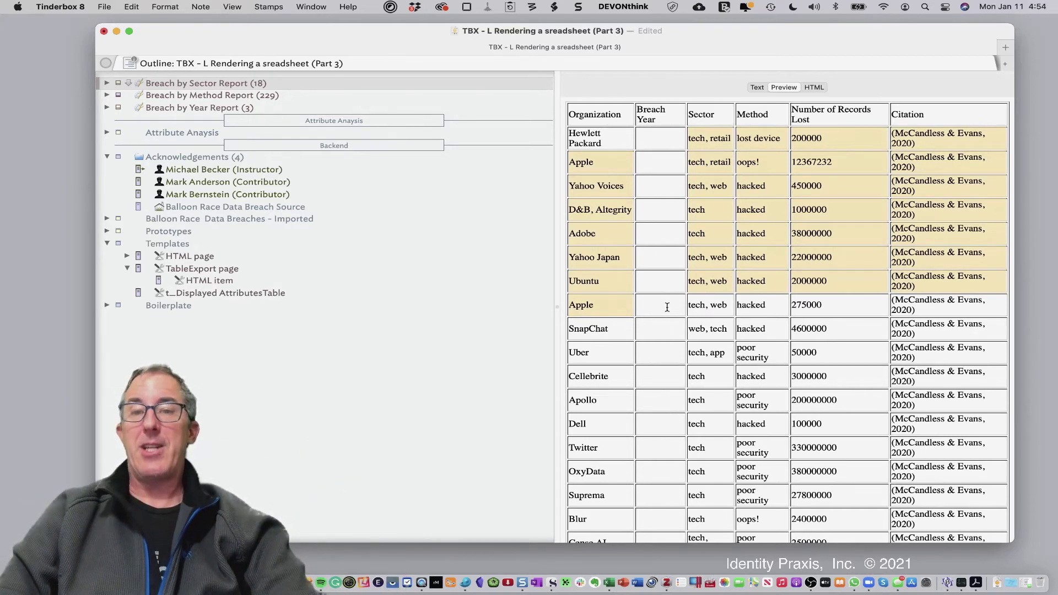
Correct the second cell's attribute name to $BreachYear in the TableExport page's HTML item template
click(196, 284)
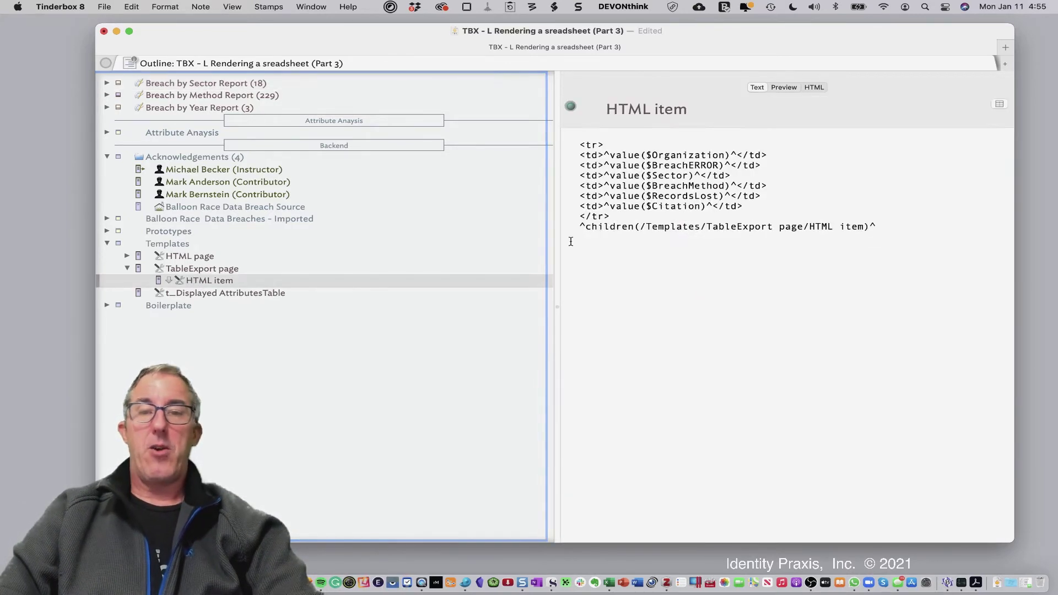
click(715, 165)
key(BackSpace)
key(BackSpace)
key(BackSpace)
key(BackSpace)
key(BackSpace)
text(Year)
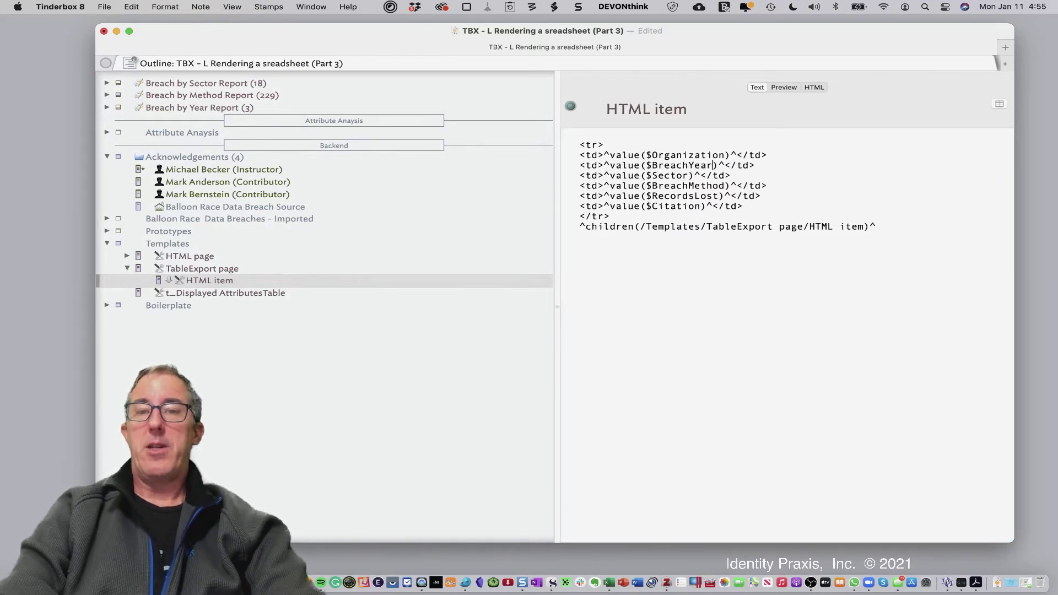
Render the Breach by Sector Report with the corrected template and review the whole table
click(243, 83)
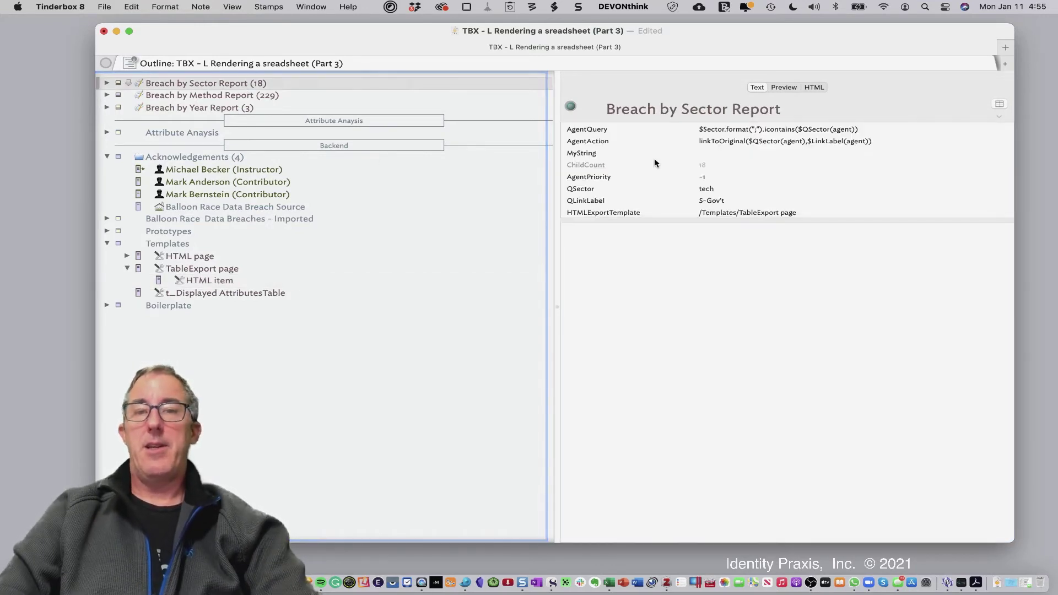
click(710, 99)
click(779, 86)
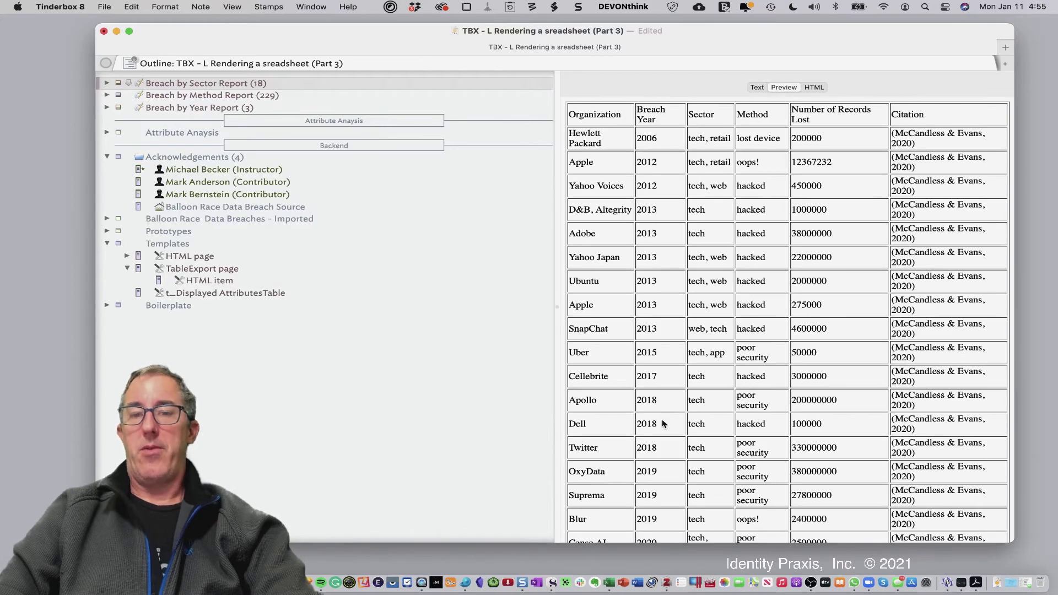
scroll(668, 443, down, 1)
scroll(667, 442, up, 1)
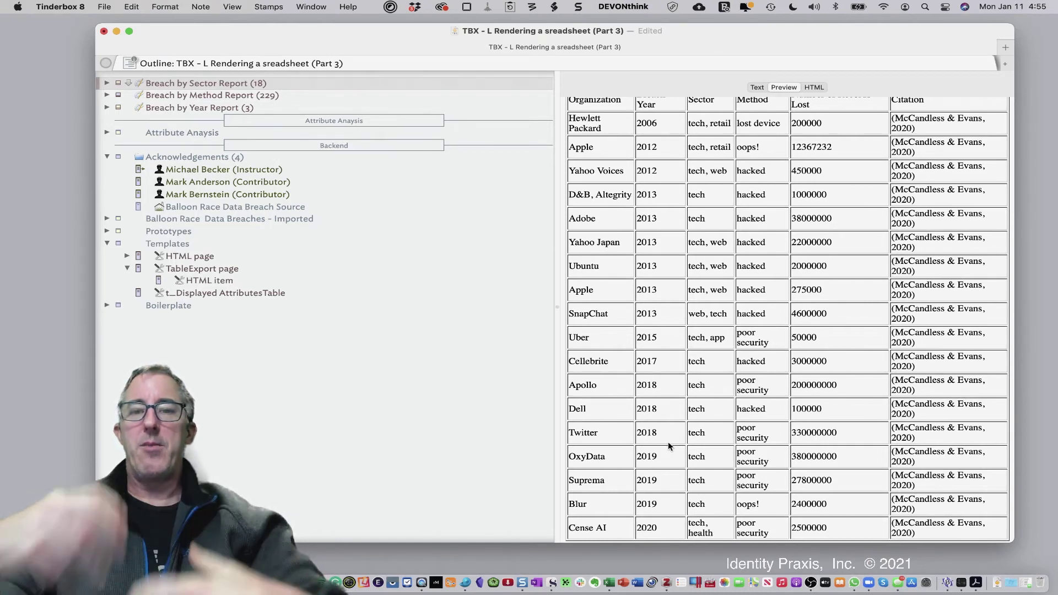
scroll(667, 441, up, 2)
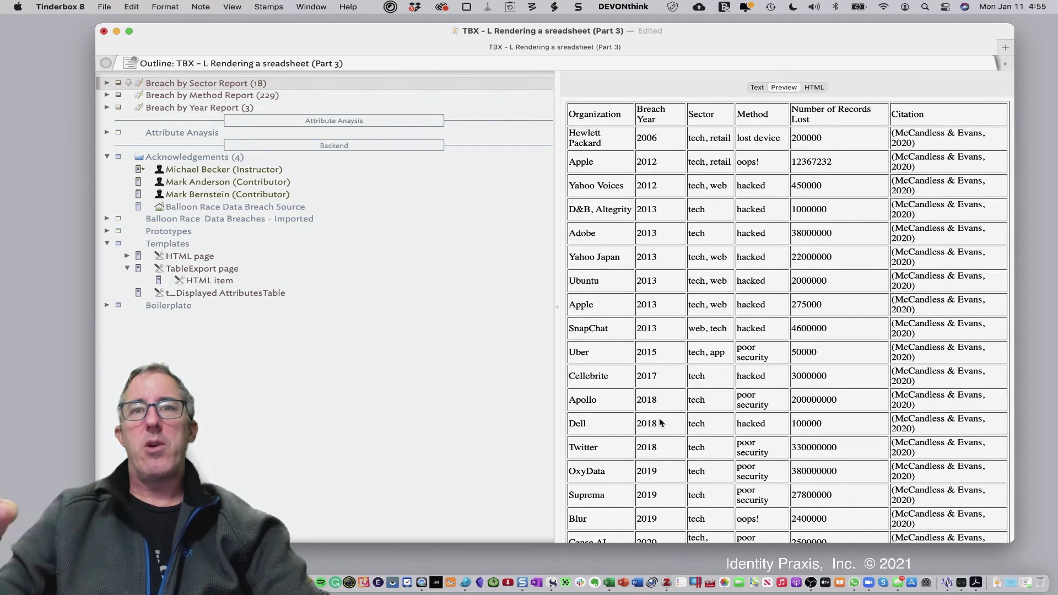
Examine the ^value($Organization)^ export code in the HTML item template
click(235, 280)
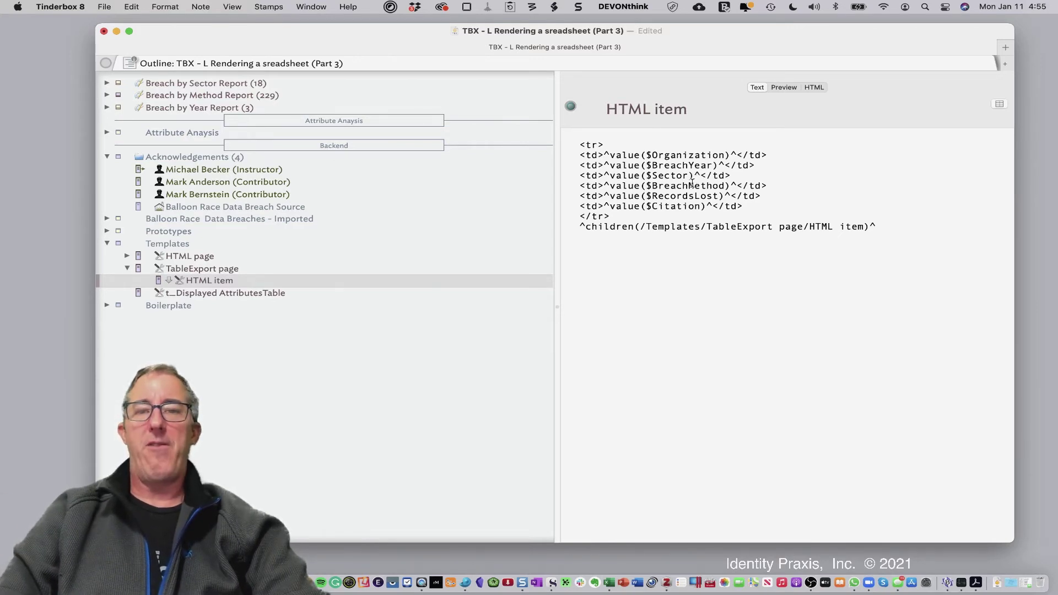
drag(779, 155, 735, 149)
key(super+c)
click(622, 159)
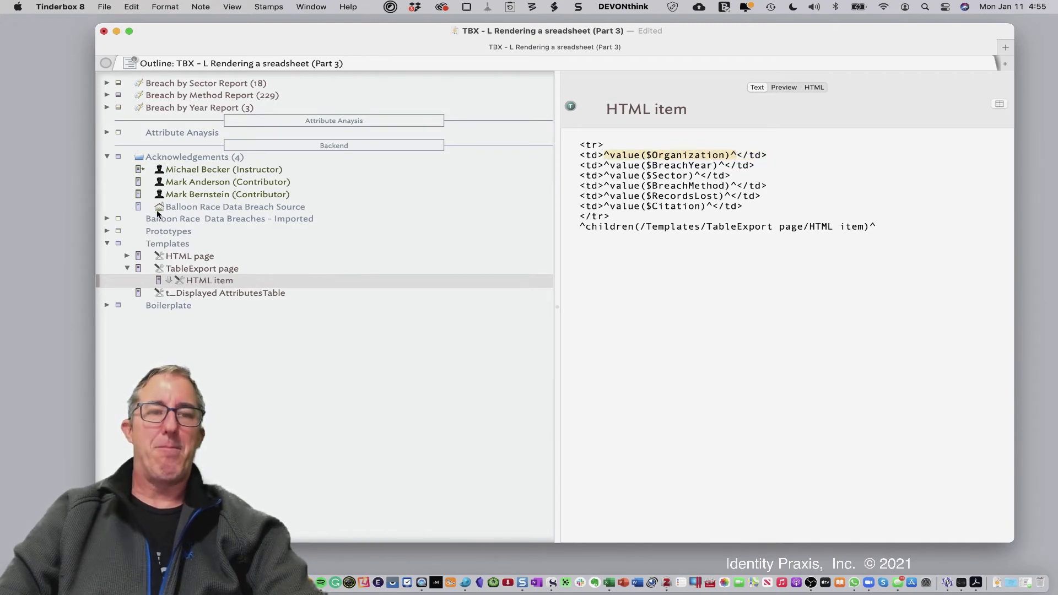
Open the Spotify note among the imported data breaches and insert two blank lines above its body text
click(108, 219)
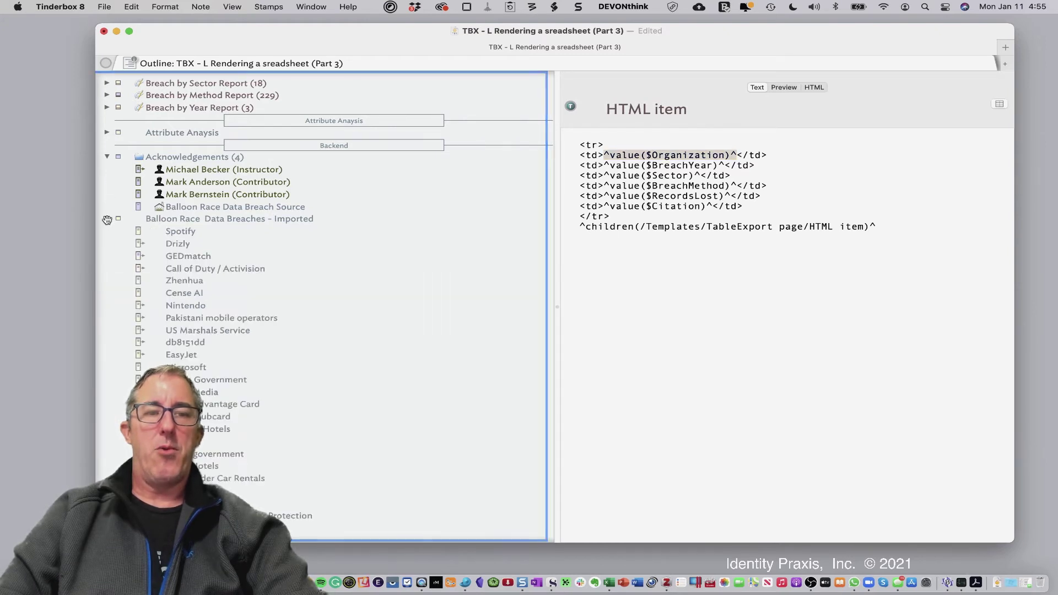
click(188, 231)
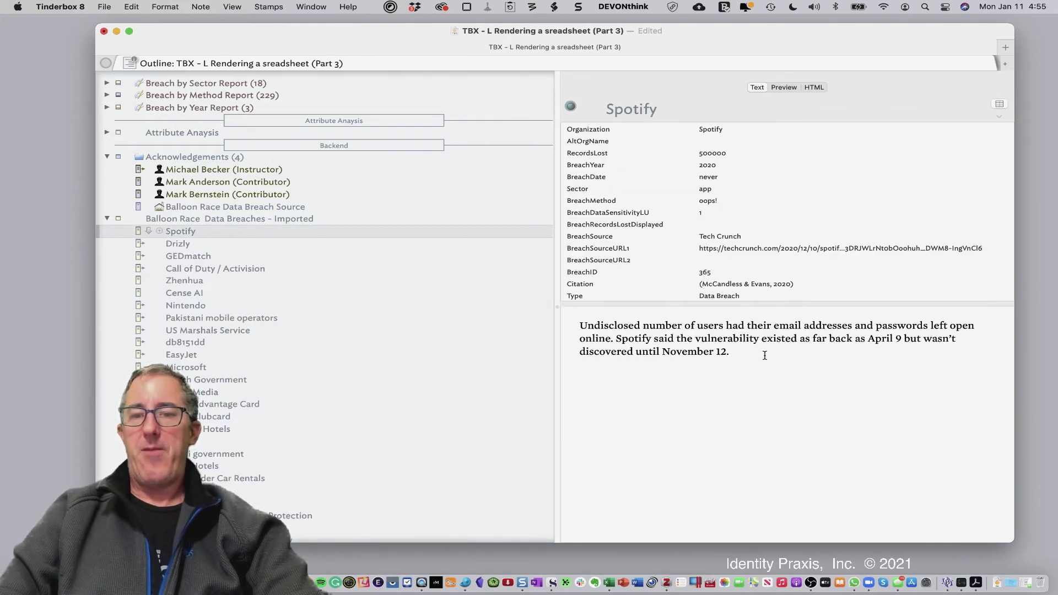
drag(587, 326, 699, 381)
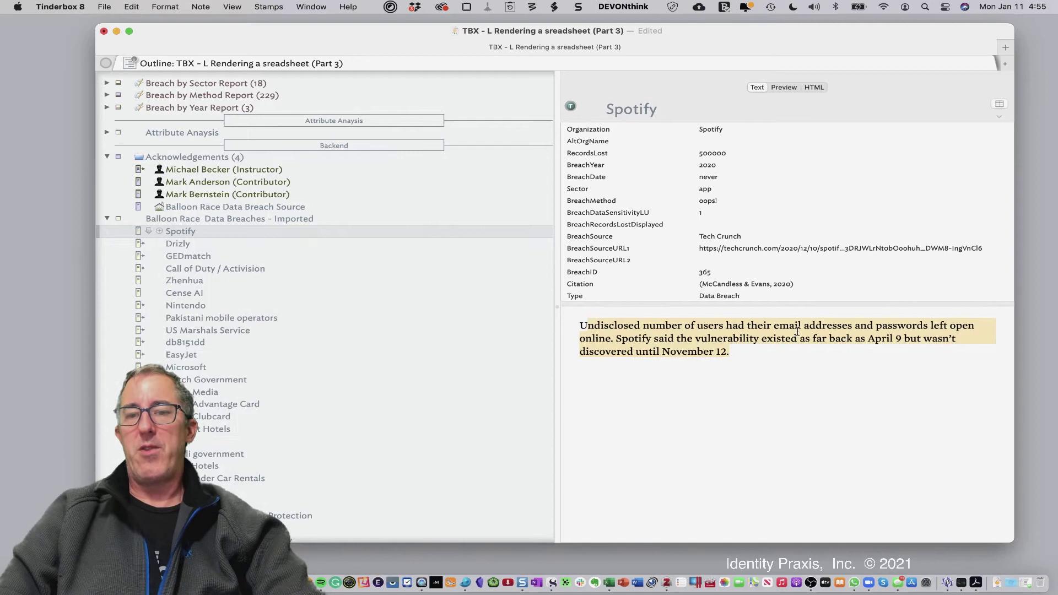
click(635, 351)
drag(581, 325, 710, 363)
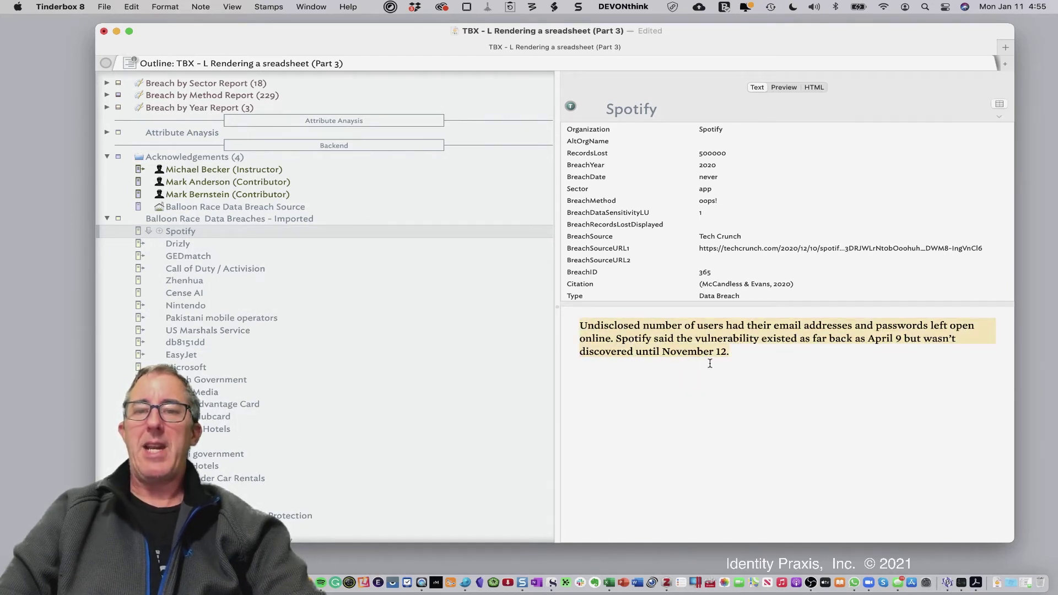
click(579, 326)
key(Return)
key(Return)
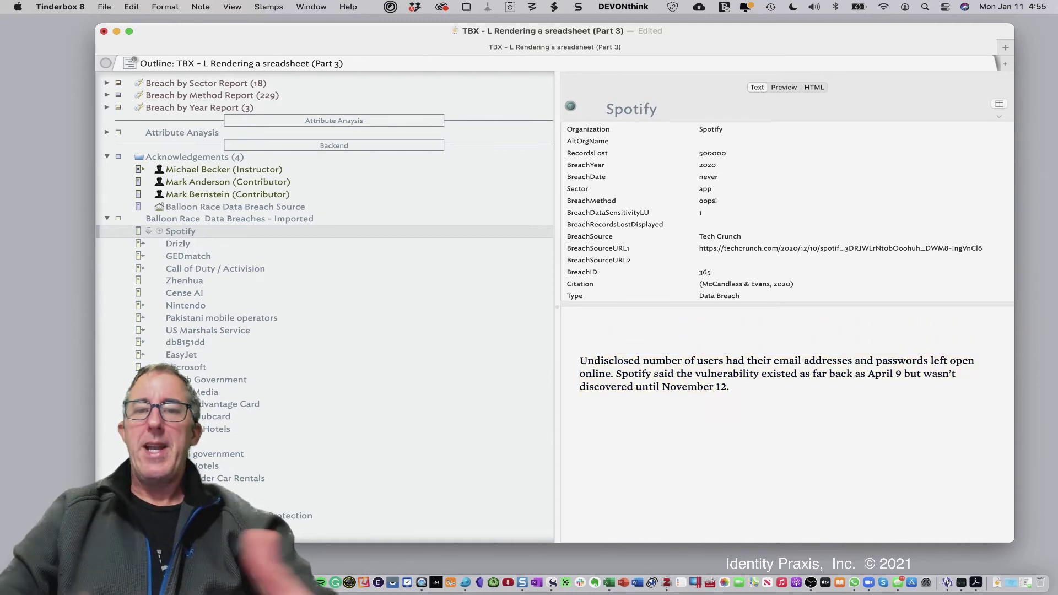
Start a new sentence on the Spotify note's first blank line with "^value($Organization)^, in "
key(shift+Up)
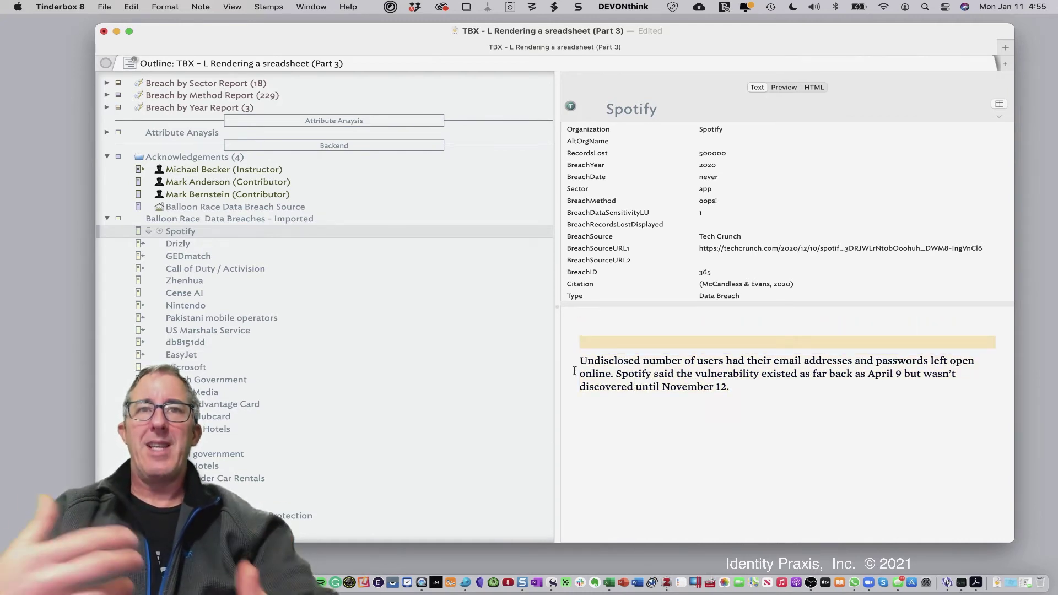
click(592, 319)
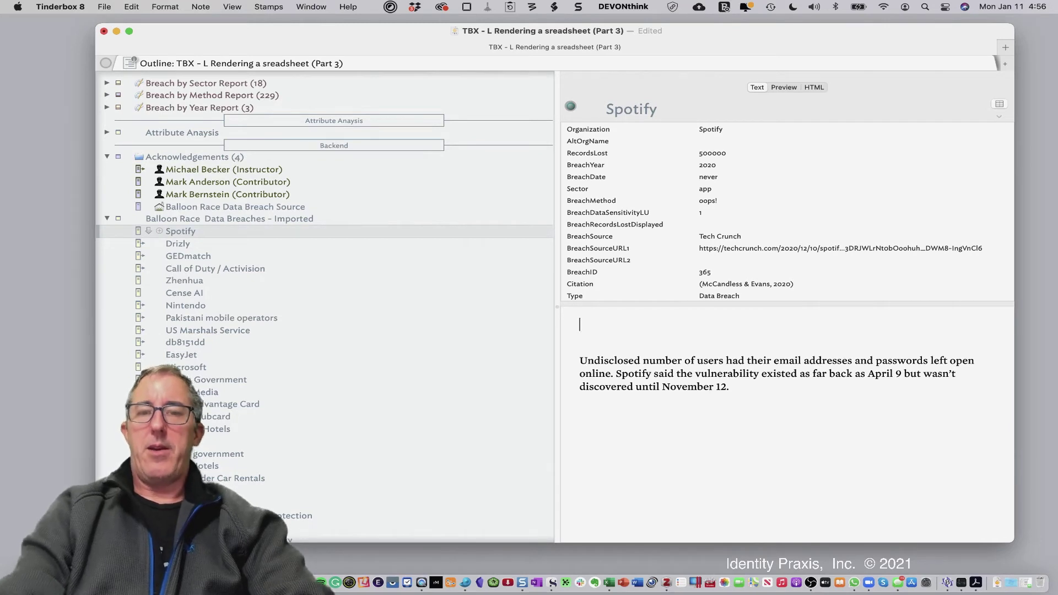
text(^value()
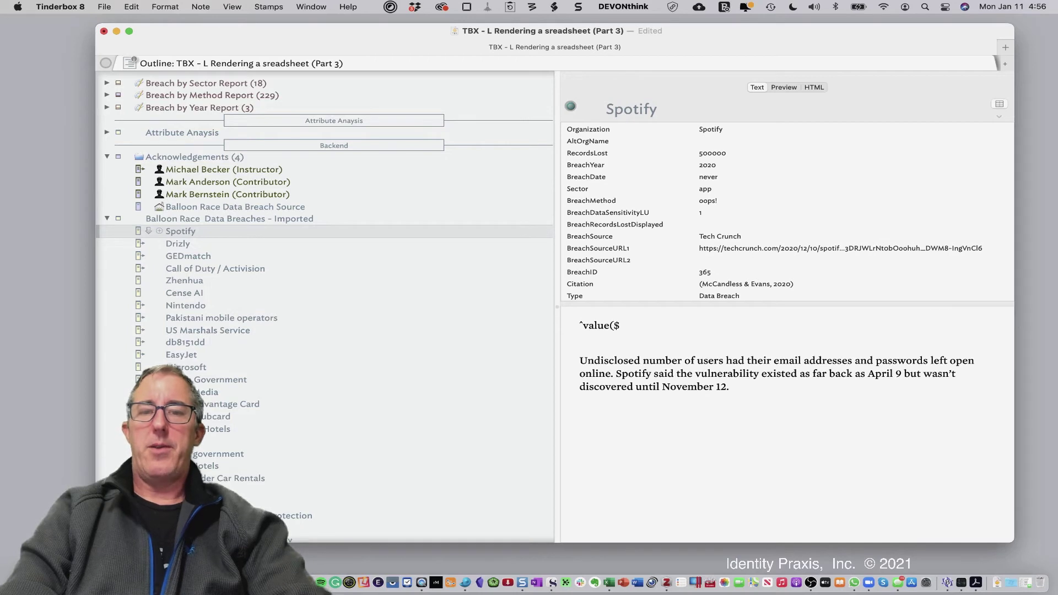
text($Organization))
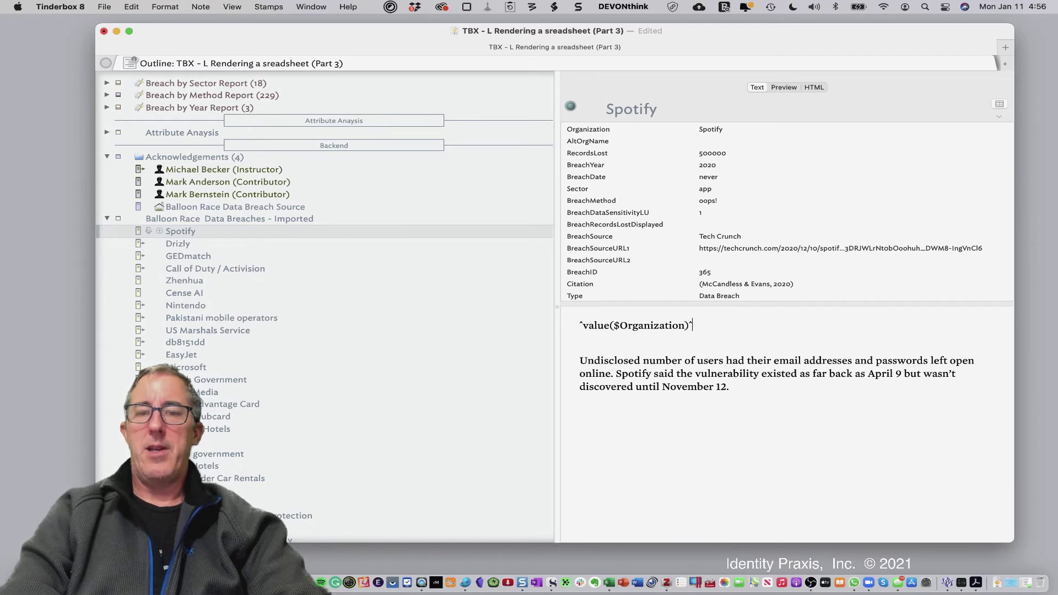
text(^, in)
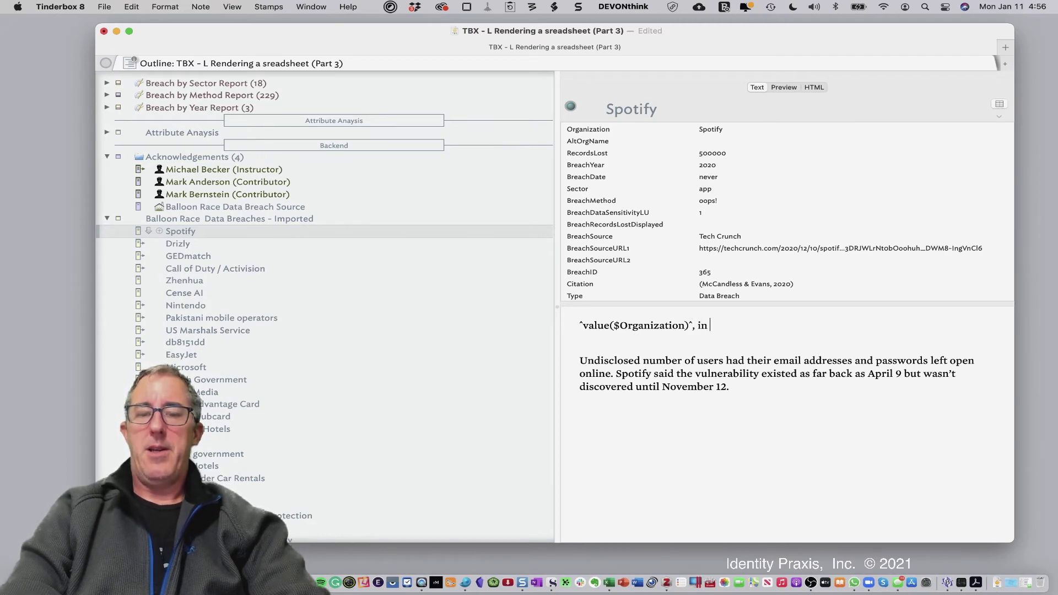
Paste a second value code after "in" and change its attribute so it reads "^value($BreachYear,)^,"
key(super+v)
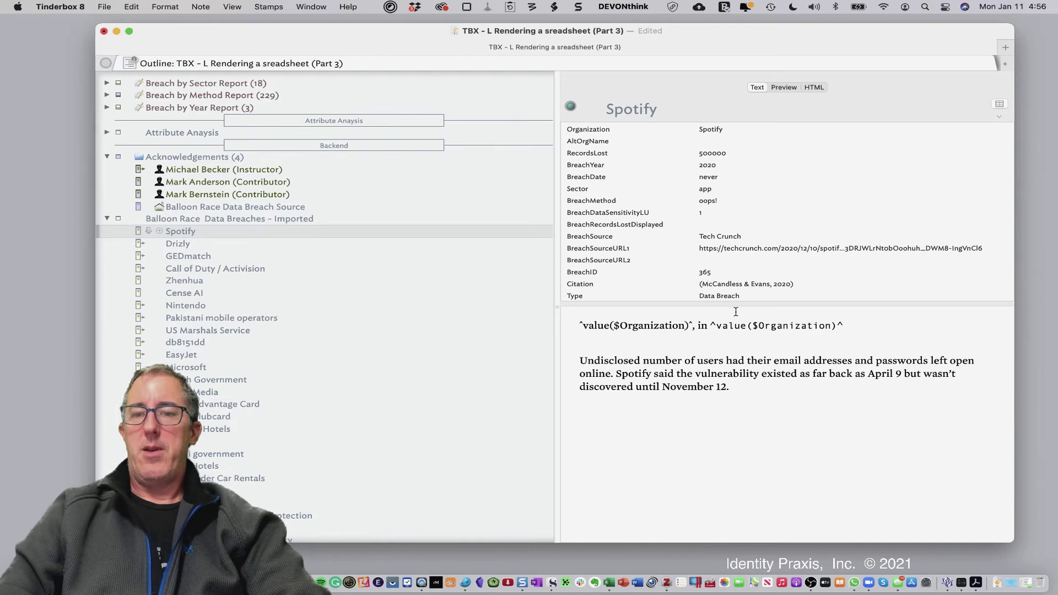
triple_click(799, 314)
double_click(790, 327)
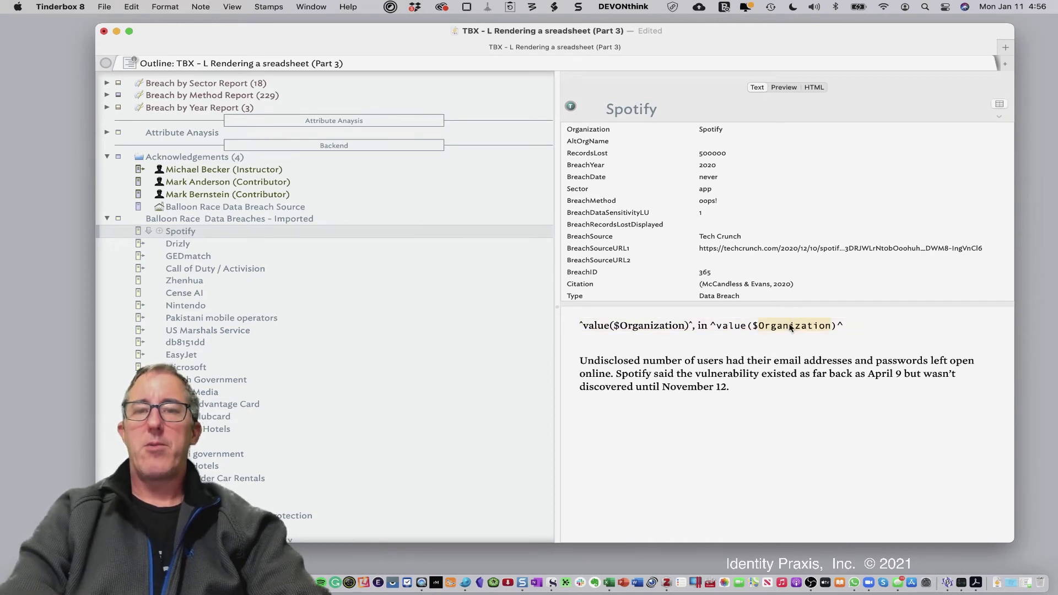
text(Y)
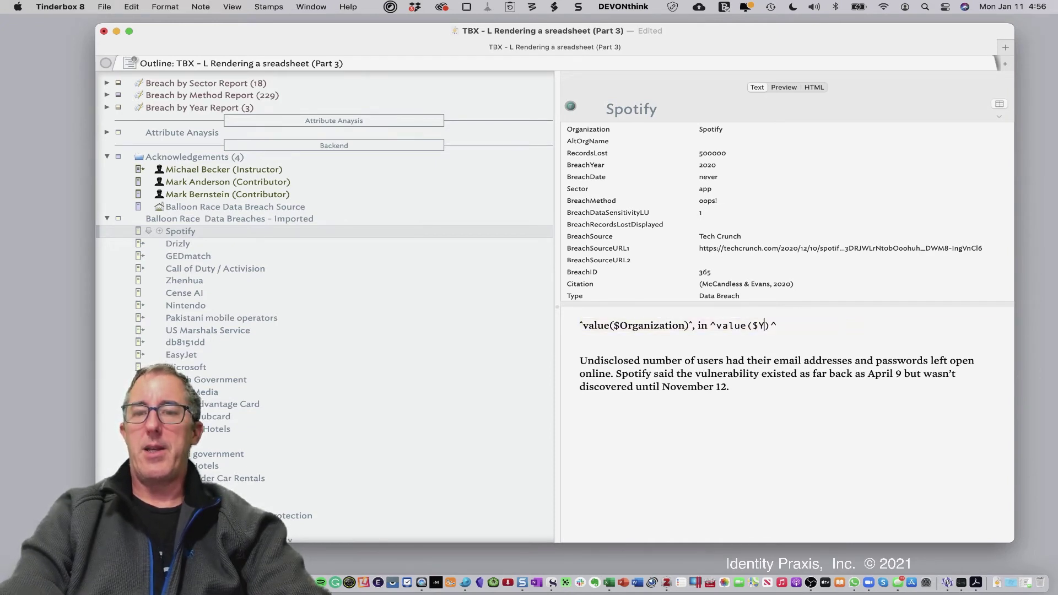
key(BackSpace)
text(BreachYear,)^)
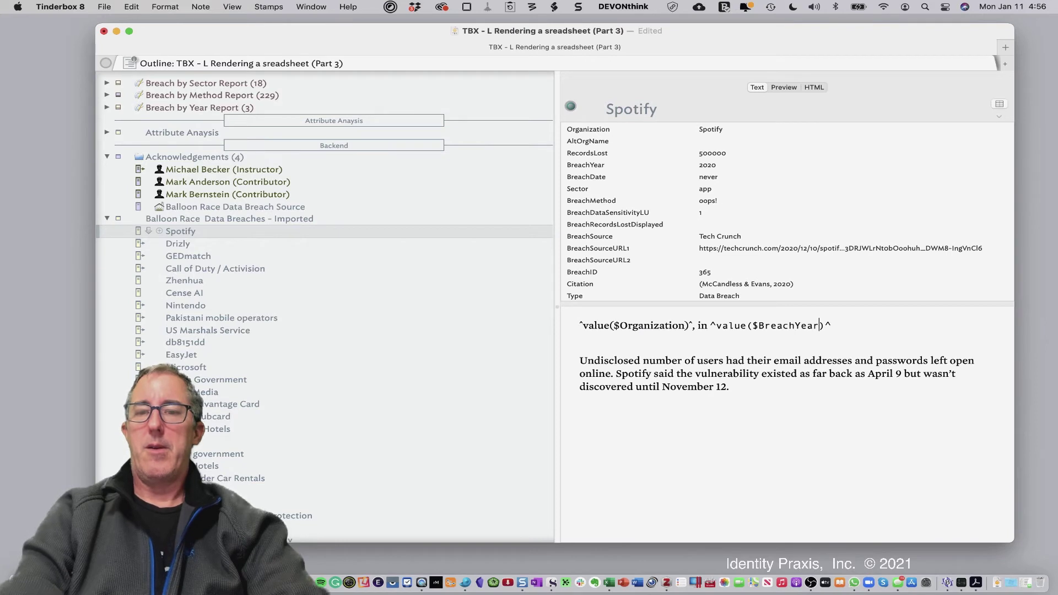
text(,)
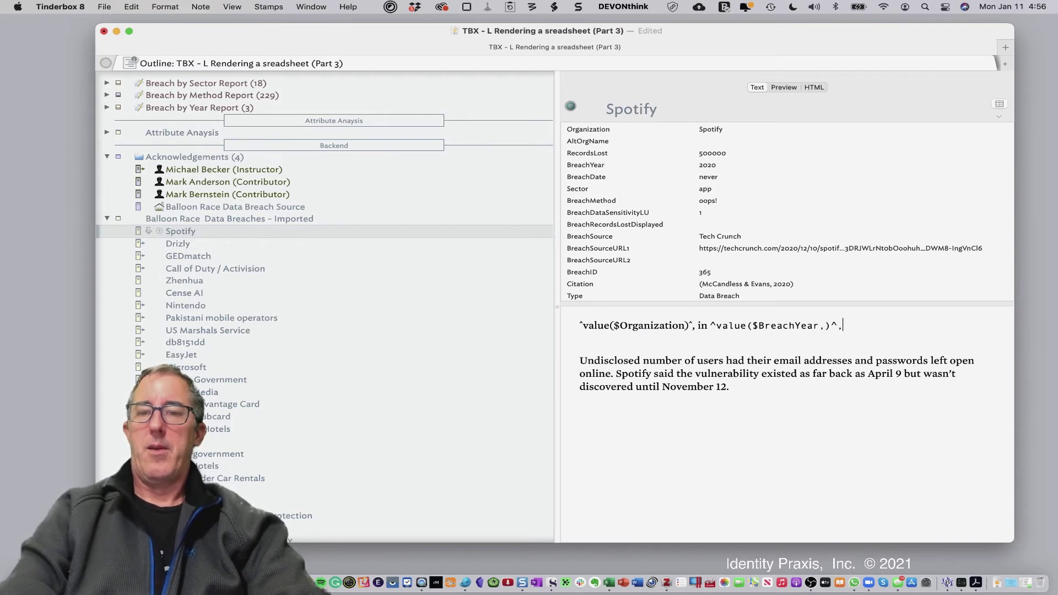
text( exp)
Finish the Spotify note's opening sentence with "experienced a data breach."
key(BackSpace)
key(BackSpace)
key(BackSpace)
text(expe)
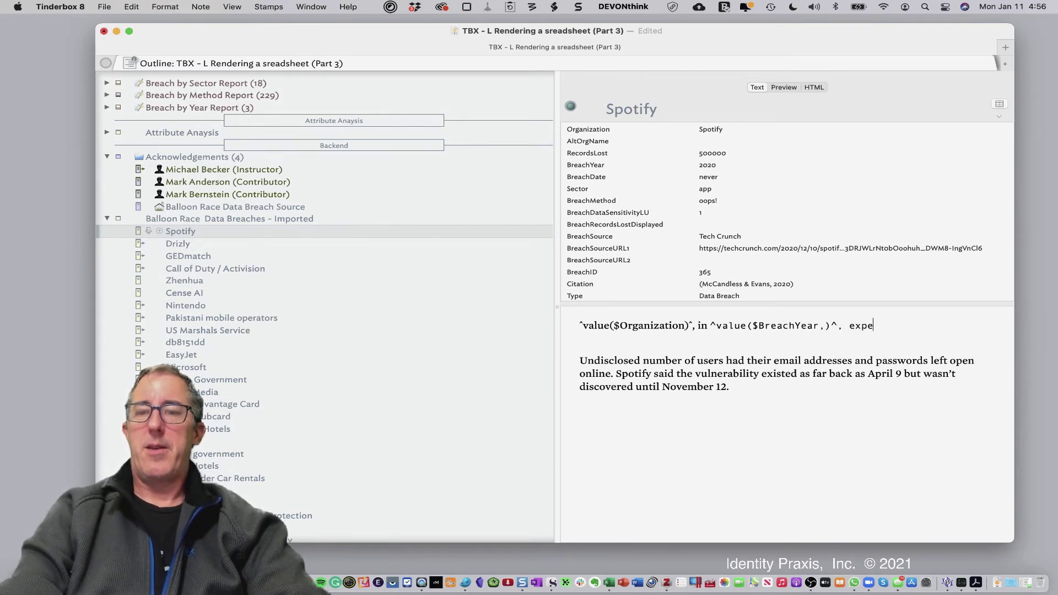
text(rienced a dat)
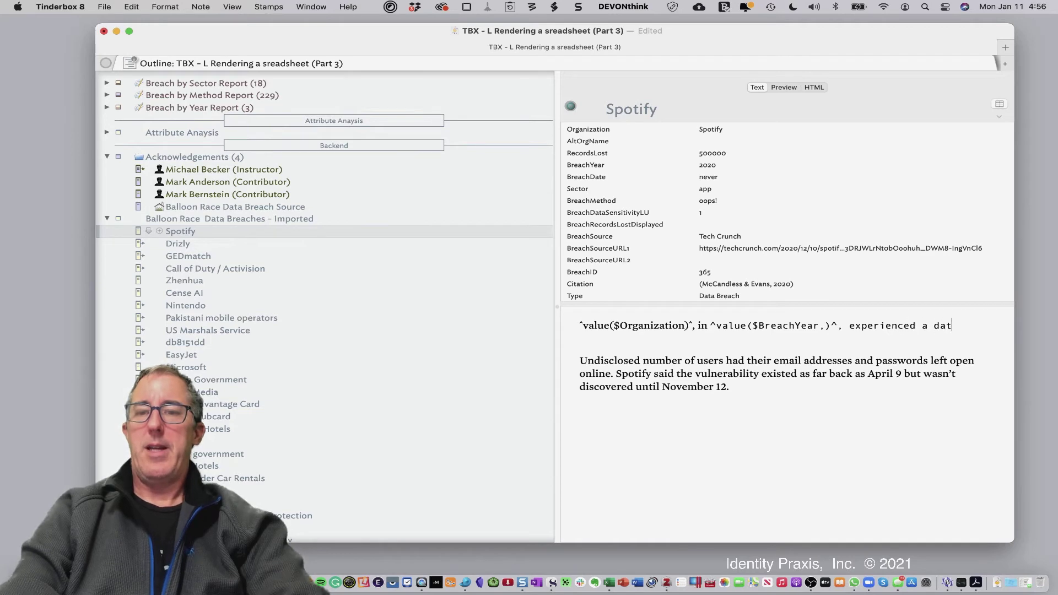
text(a bre)
key(BackSpace)
key(BackSpace)
key(BackSpace)
text(bre)
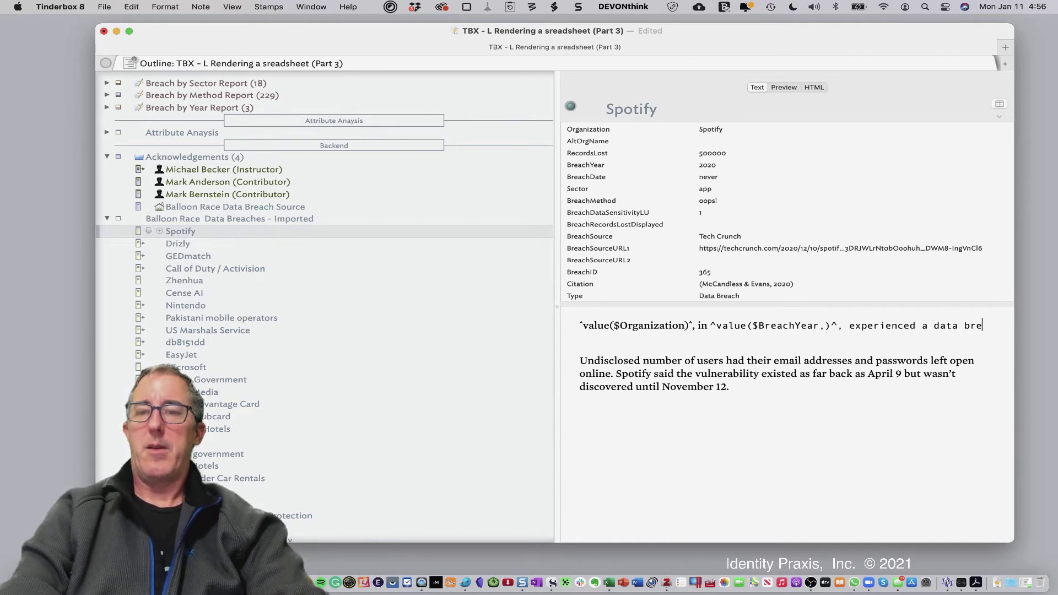
text(ach.)
Join the original body paragraph to the new sentence and reset the whole note's text to the standard font
key(Down)
key(Down)
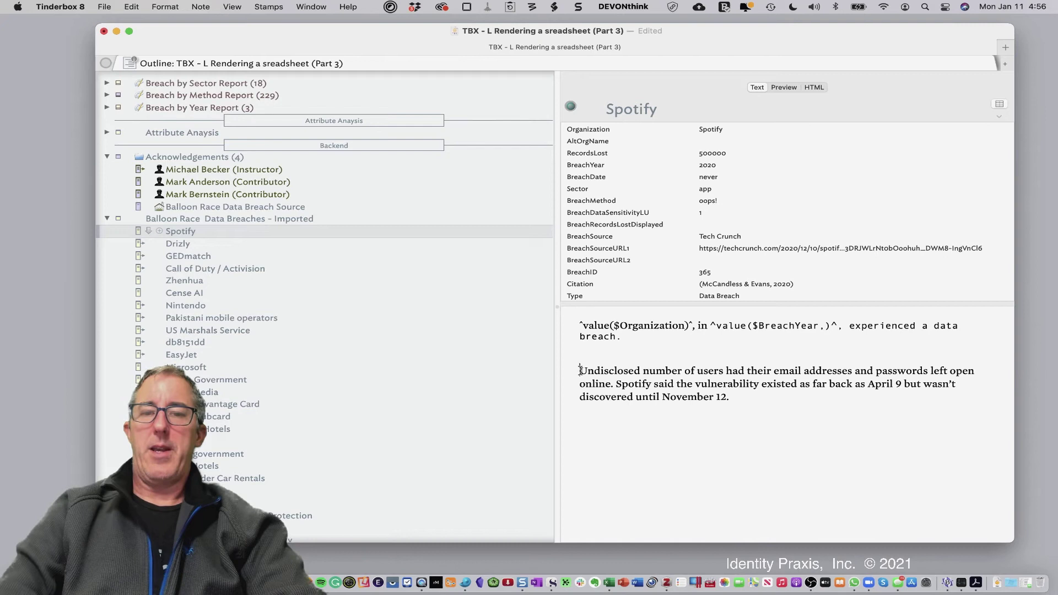
key(BackSpace)
key(BackSpace)
key(super+a)
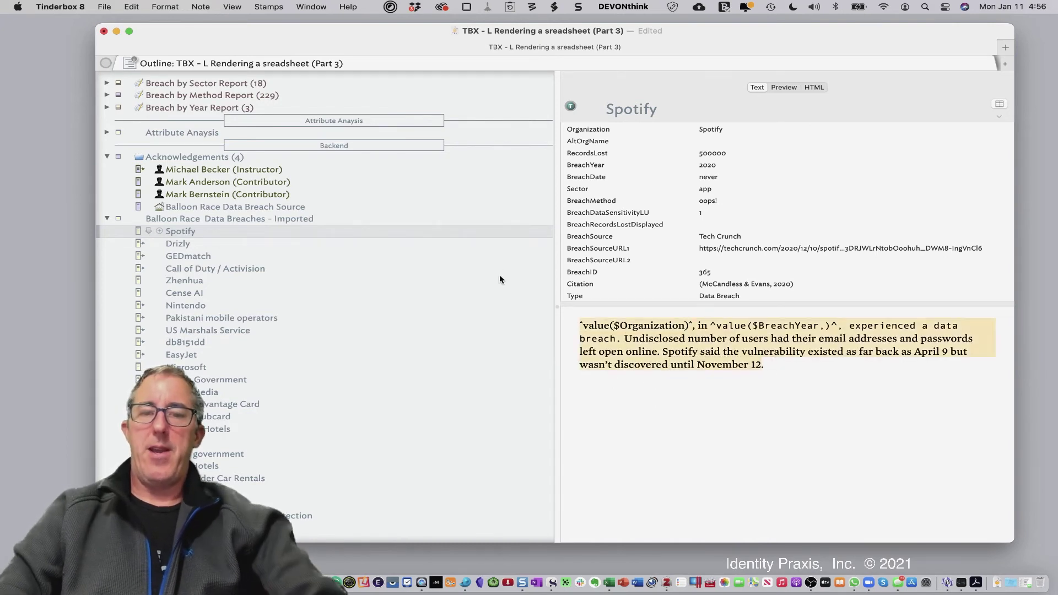
key(super+shift+t)
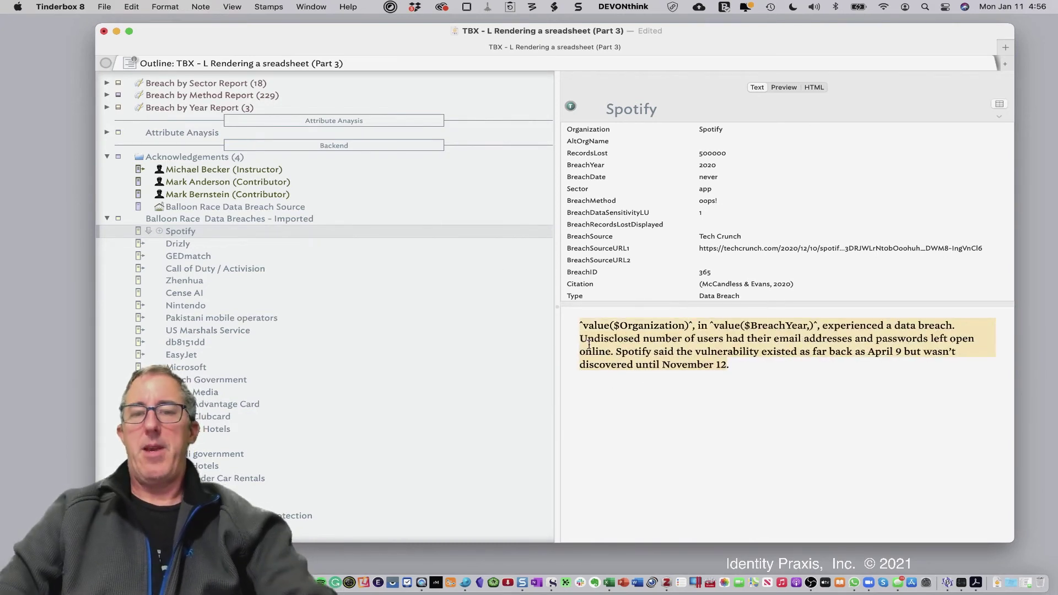
click(667, 361)
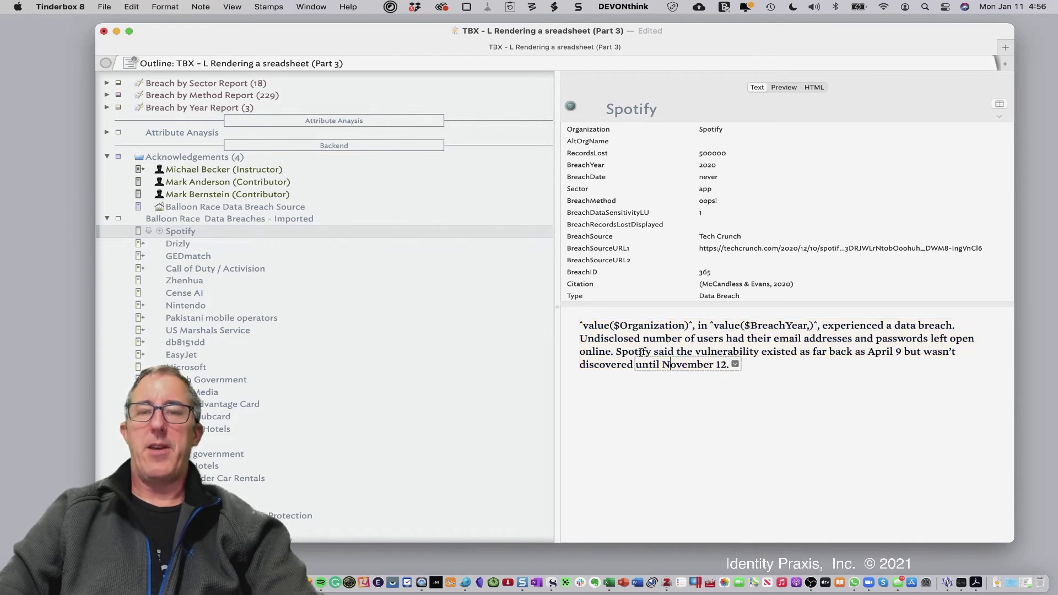
Preview the Spotify note and check how the value codes render in its opening sentence
click(785, 88)
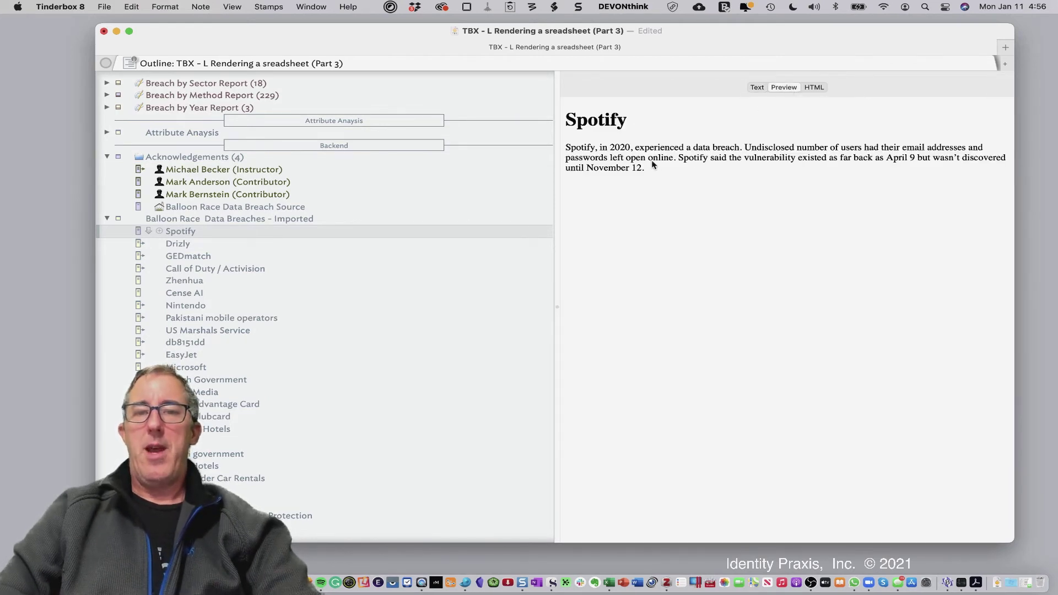
double_click(583, 147)
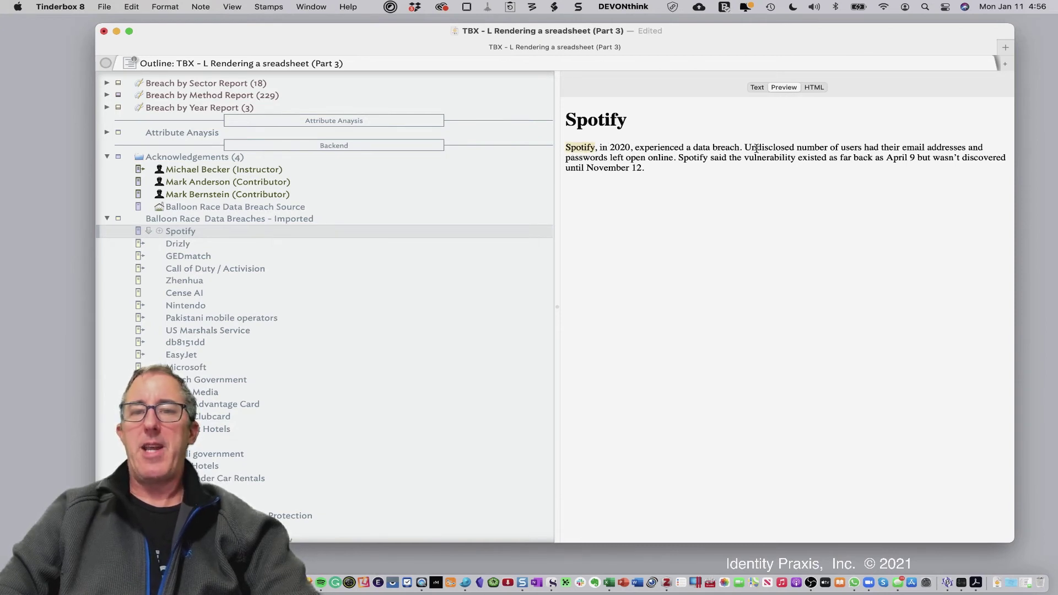
drag(694, 160, 604, 140)
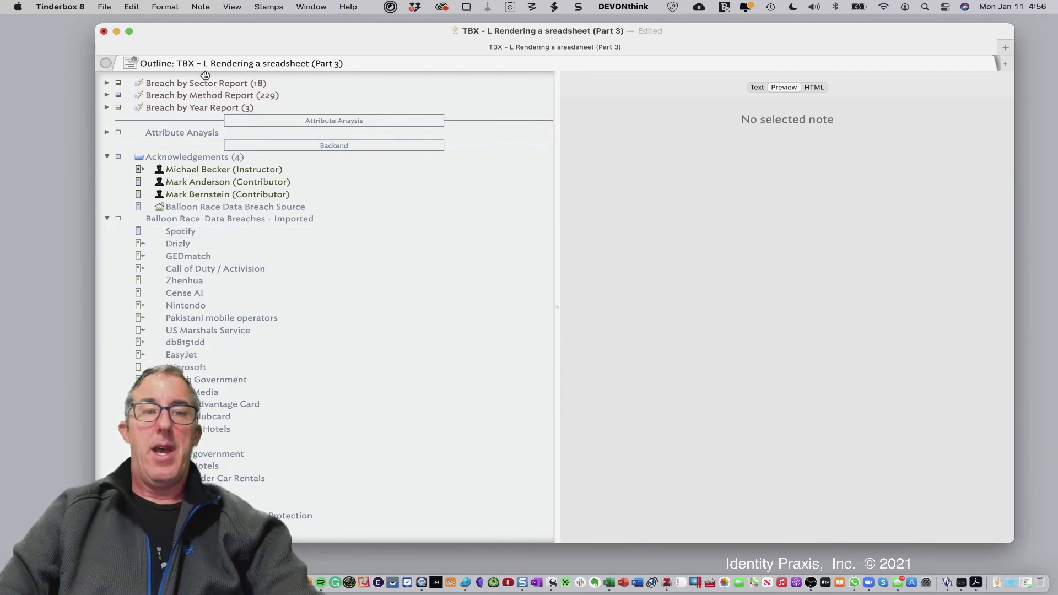
Preview the Breach by Sector Report and examine the rows of its rendered table
click(209, 82)
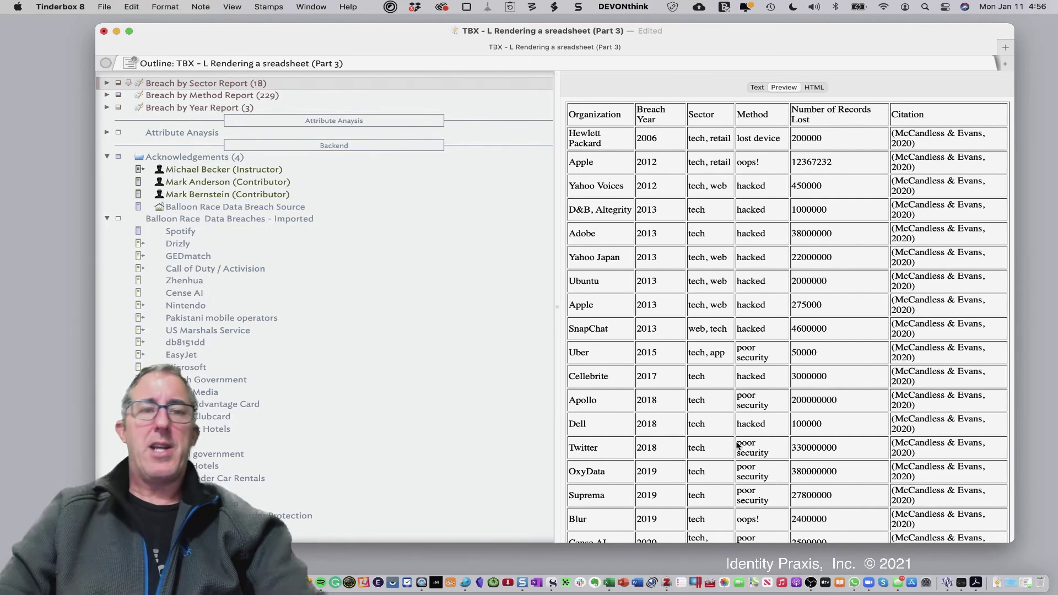
drag(769, 235, 779, 398)
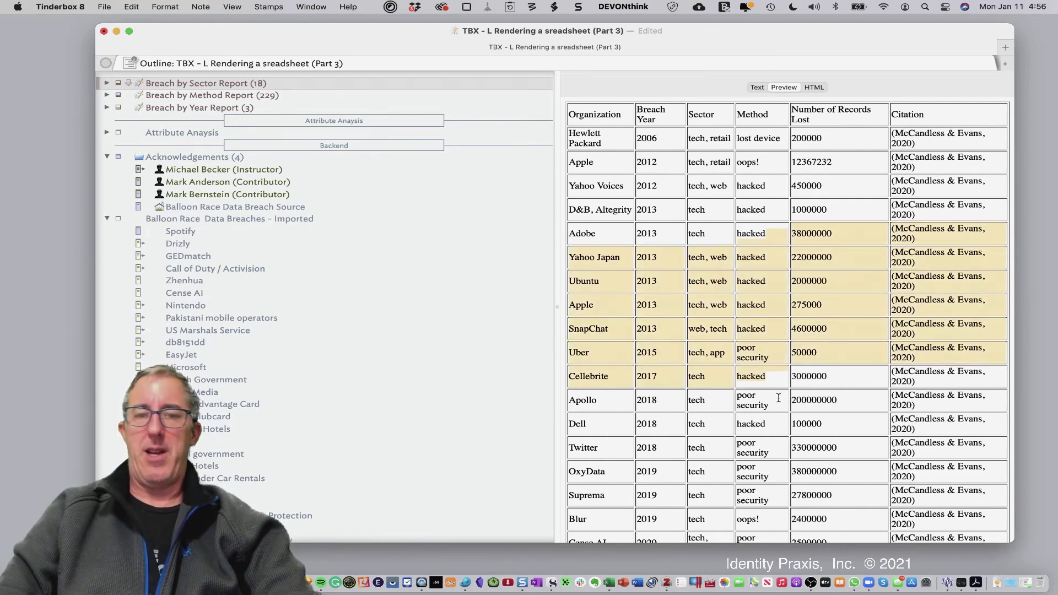
Collapse the Balloon Race Data Breaches - Imported container and open the TableExport page template
scroll(276, 345, down, 20)
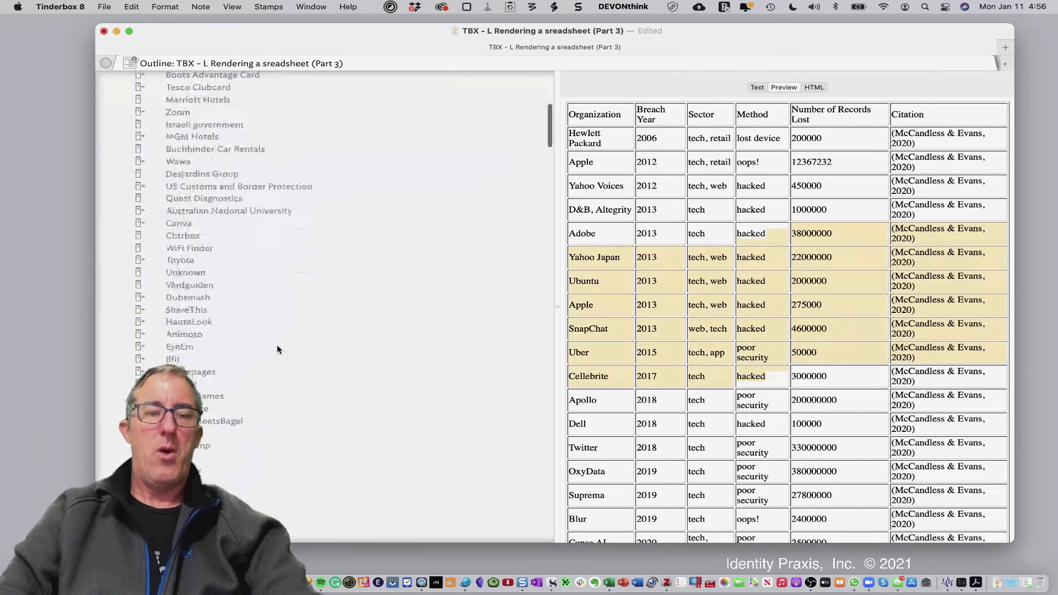
scroll(275, 345, up, 20)
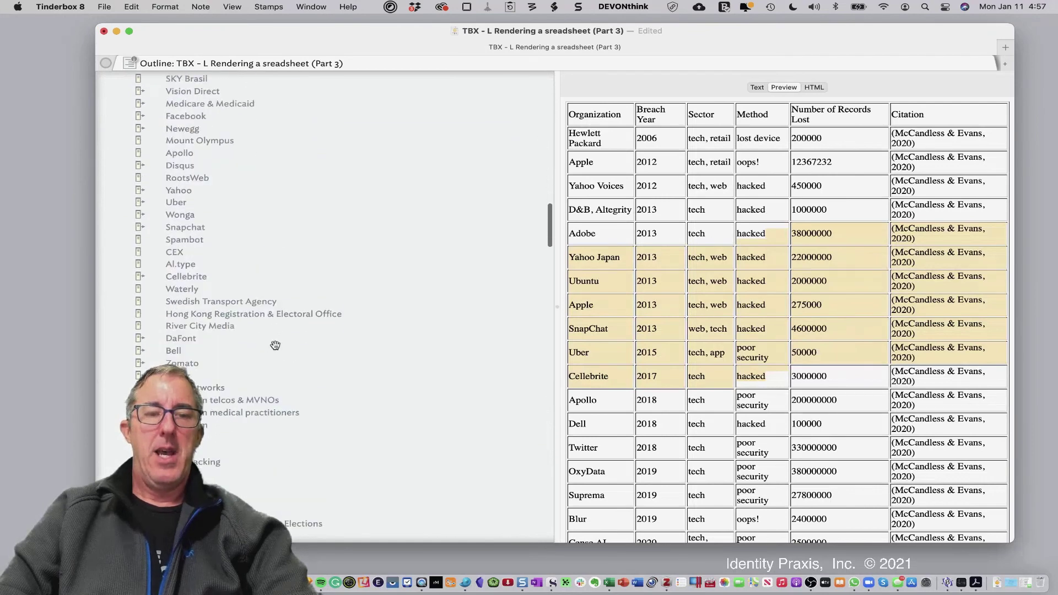
click(107, 218)
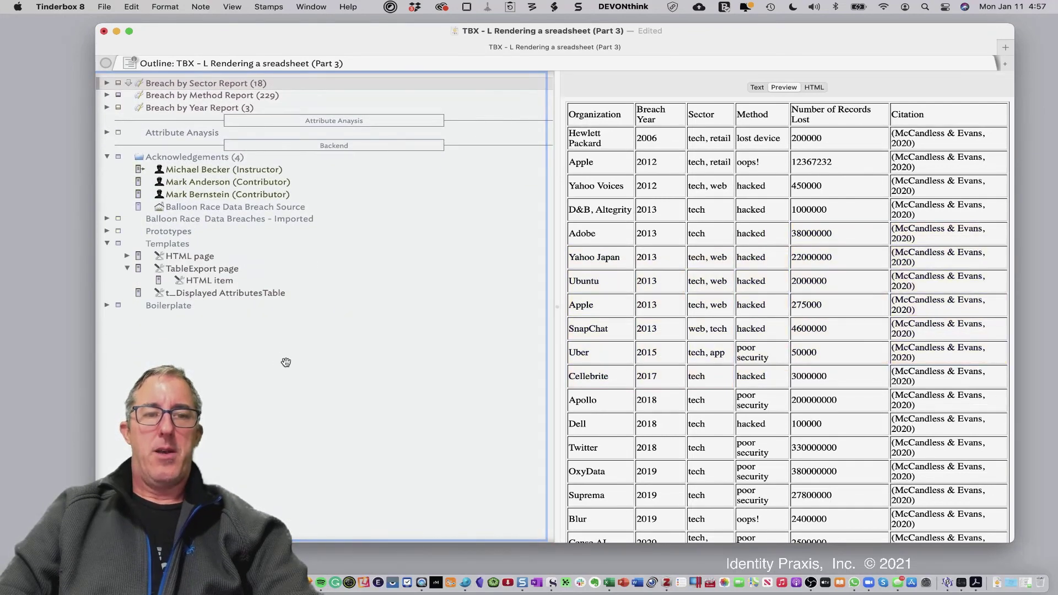
click(228, 270)
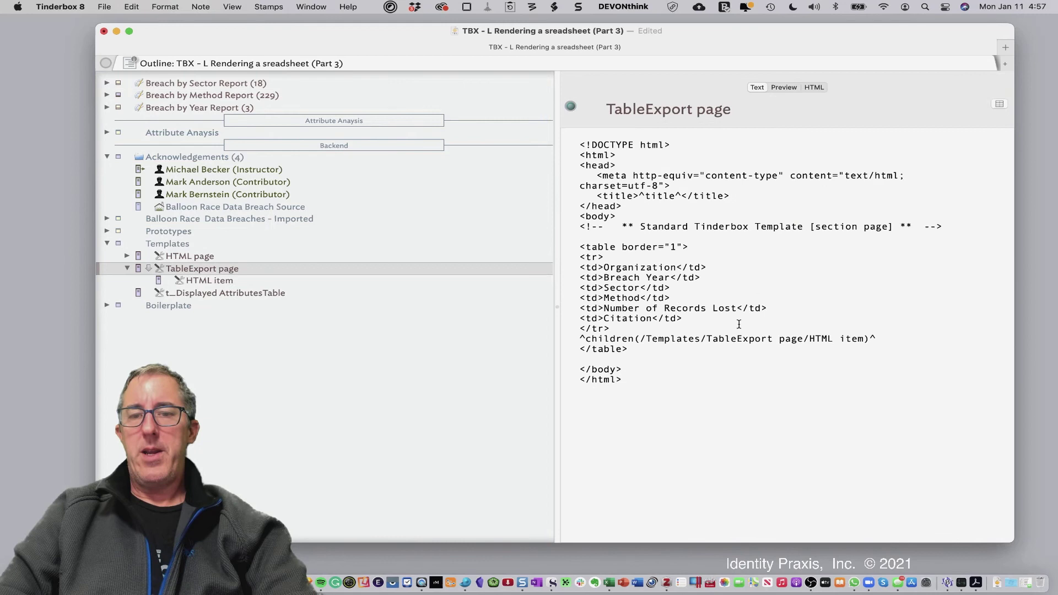
Duplicate the "<td>Number of Records Lost</td>" header line directly above the Citation line in the TableExport page template
drag(738, 323, 581, 318)
click(774, 315)
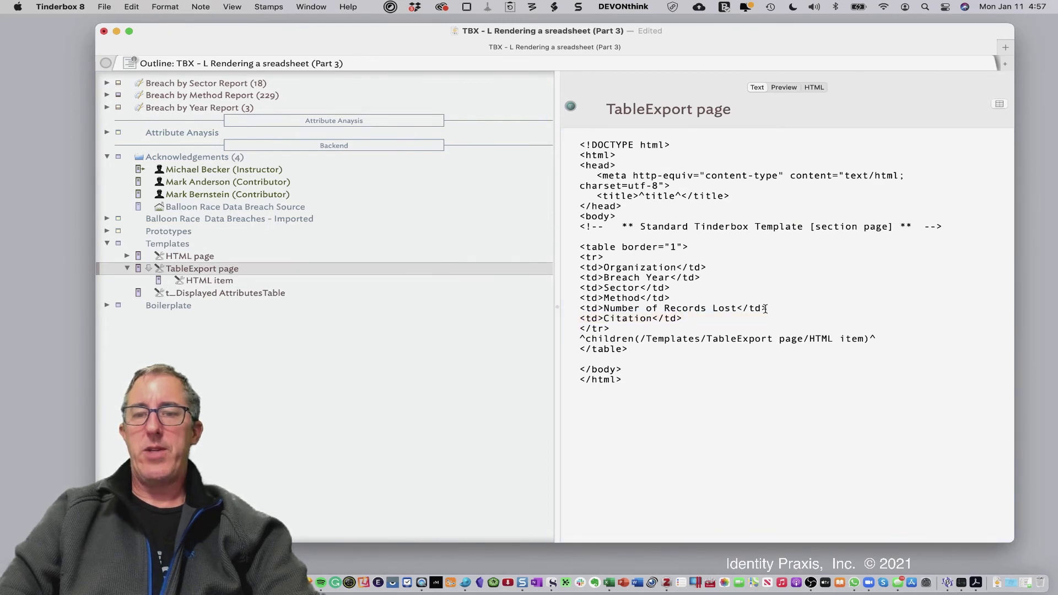
drag(765, 309, 580, 309)
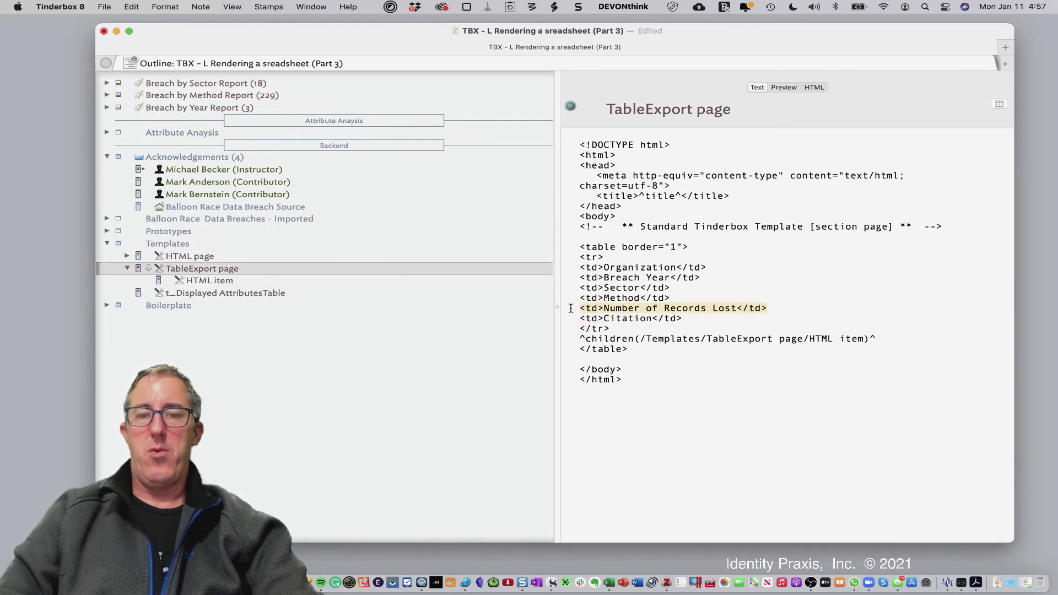
key(super+c)
click(776, 304)
key(Return)
key(super+v)
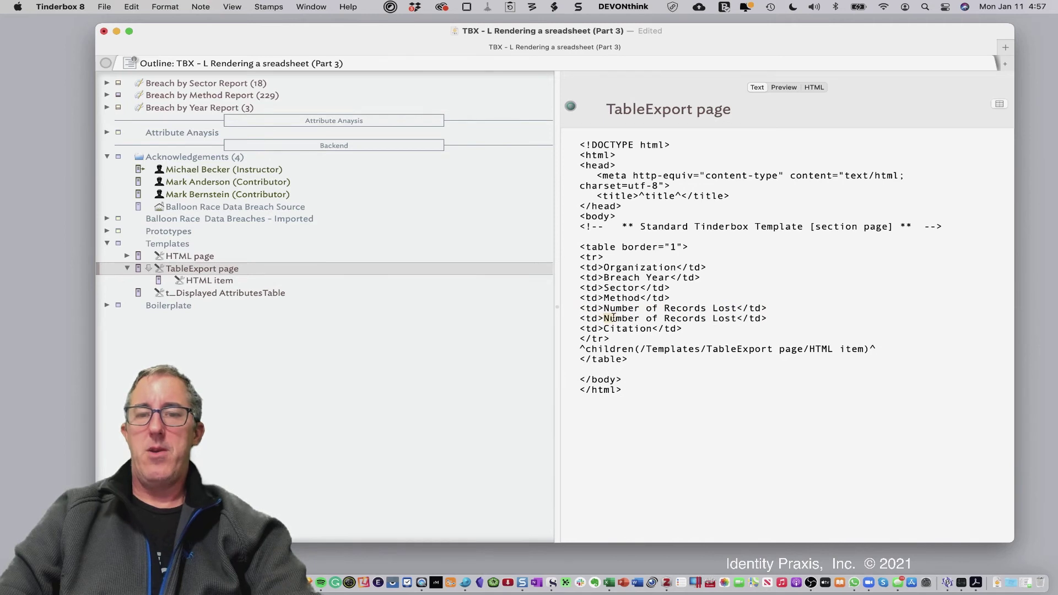
Replace the duplicated header cell's text with "Description"
drag(613, 318, 737, 315)
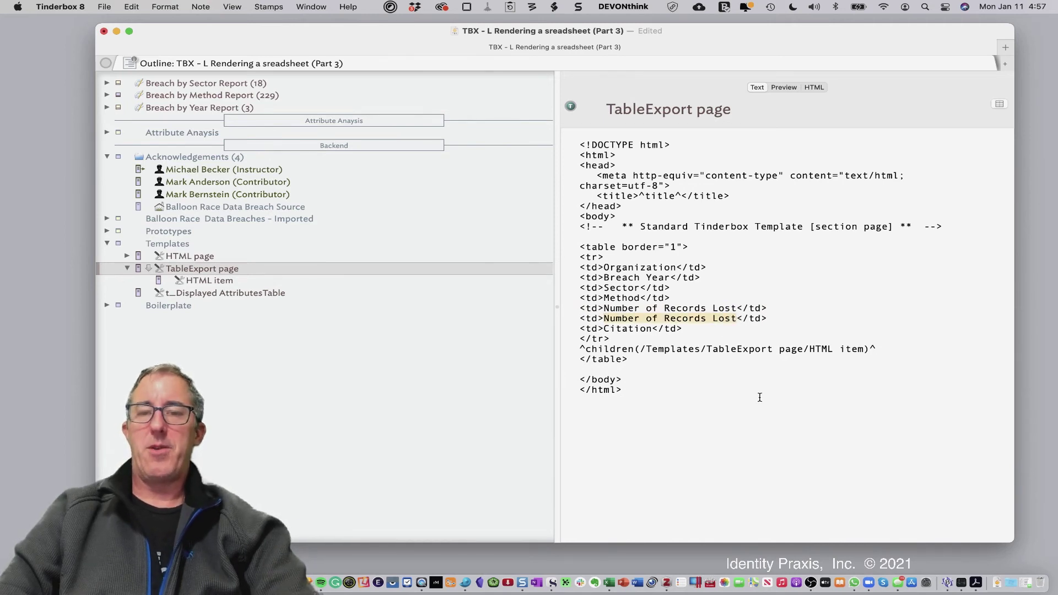
key(BackSpace)
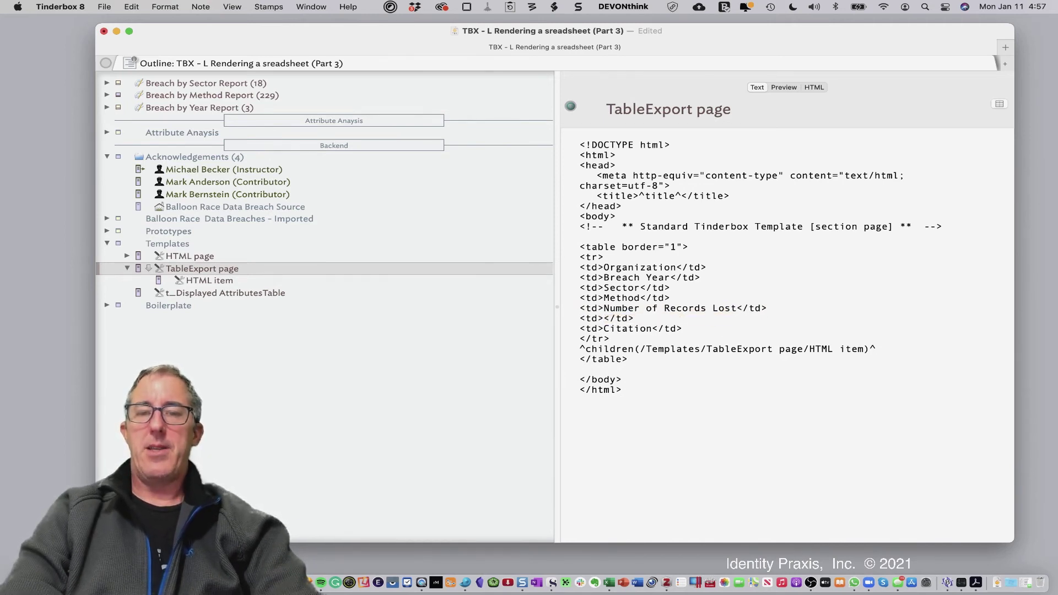
text(Descri)
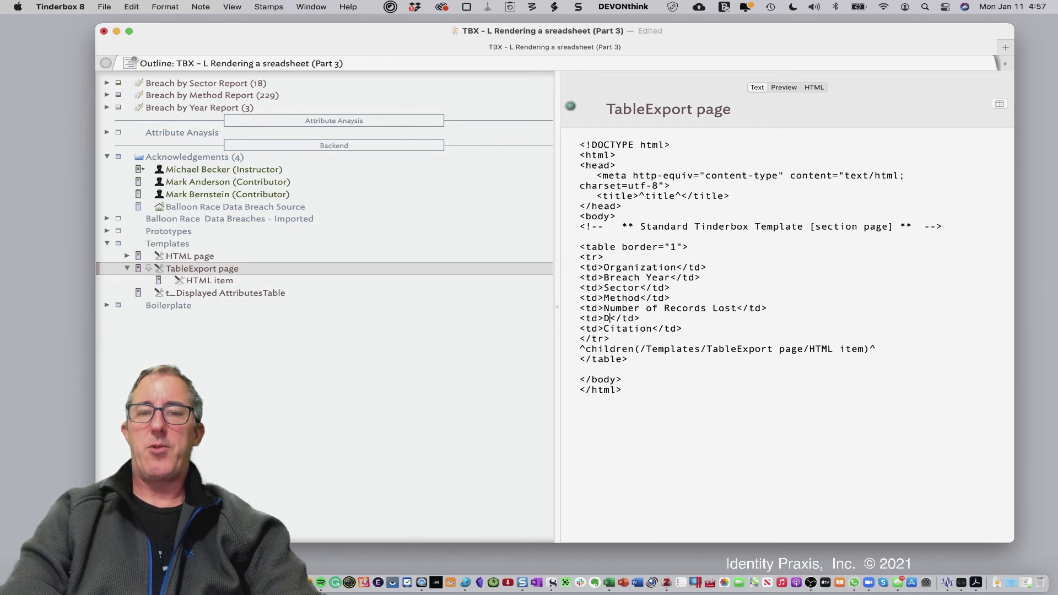
text(ption)
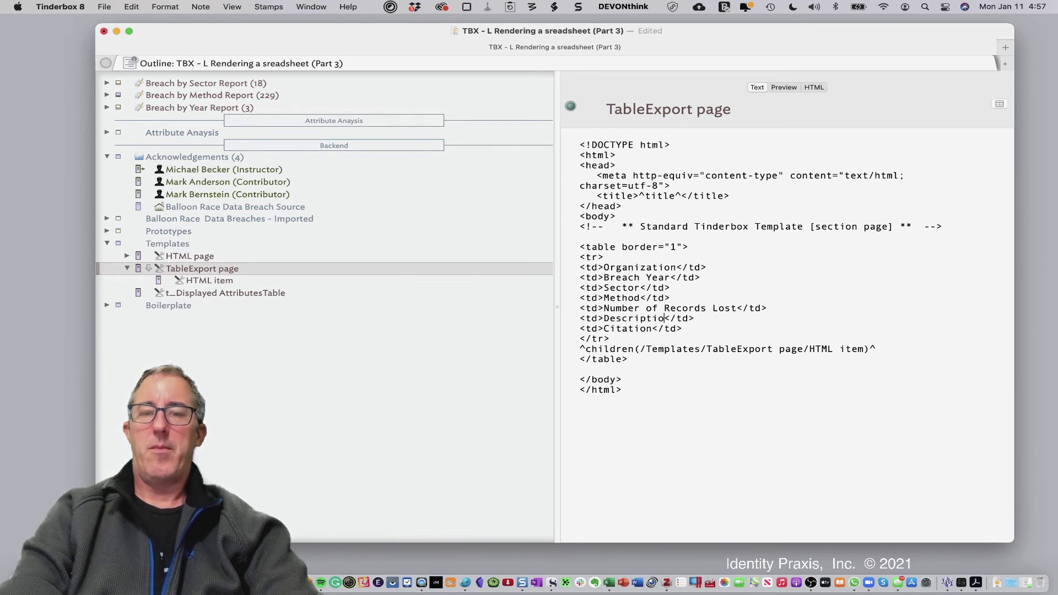
Open the HTML item template and duplicate its "<td>^value($RecordsLost)^</td>" line directly above the Citation line
click(243, 285)
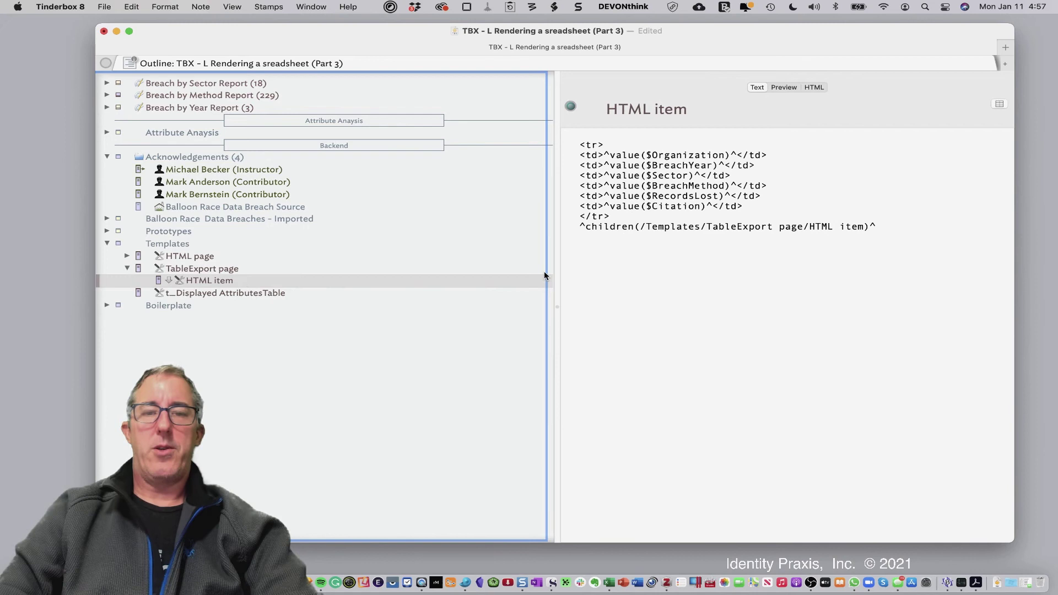
click(761, 208)
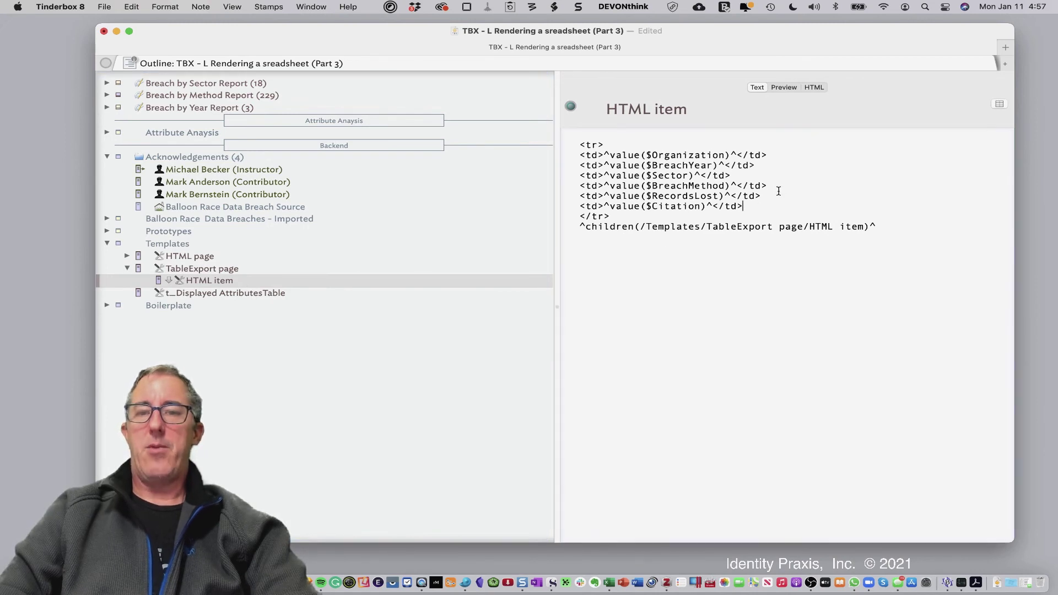
key(Return)
drag(774, 195, 720, 206)
click(608, 204)
key(super+v)
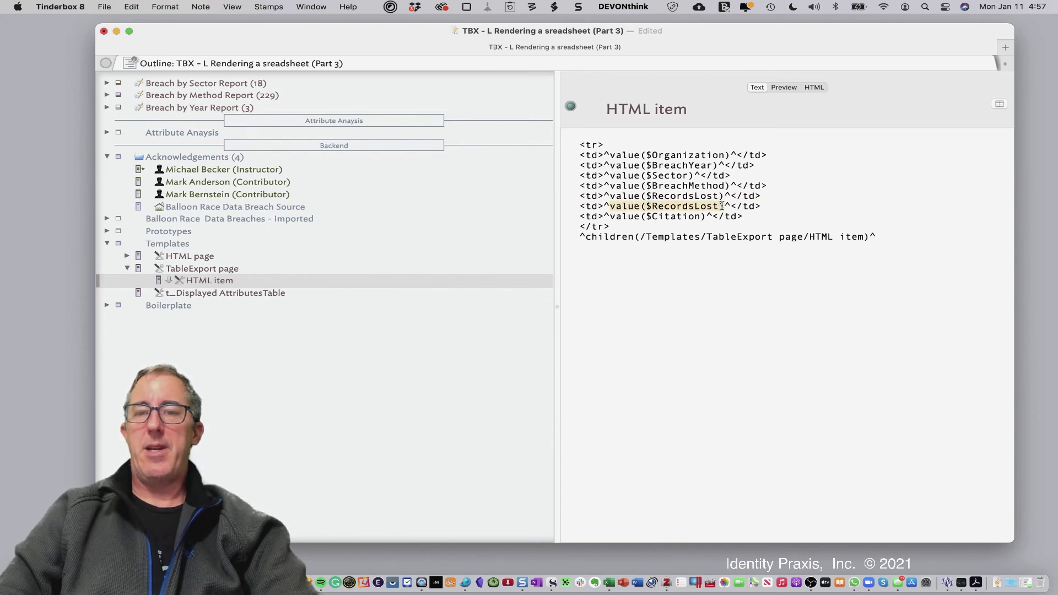
Replace the value code in the duplicated table cell so that the line reads "<td>^text^</td>"
key(BackSpace)
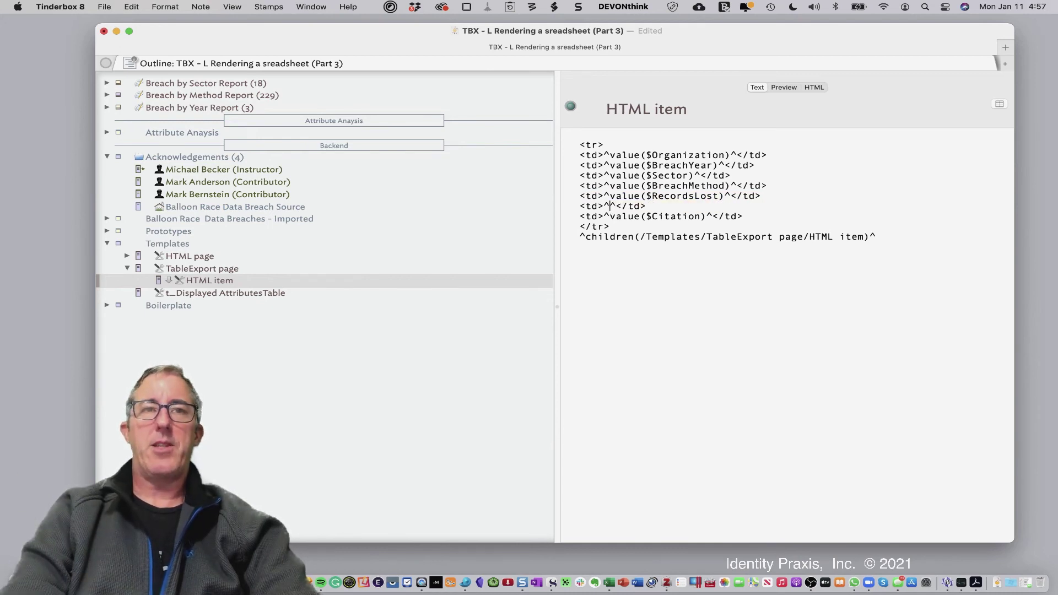
text(tex)
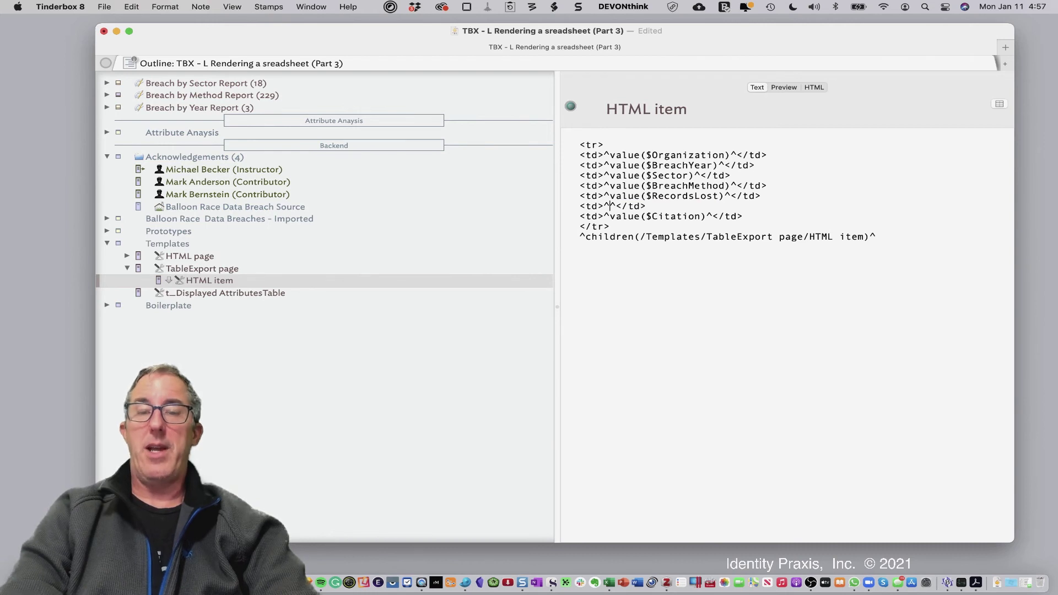
text(t)
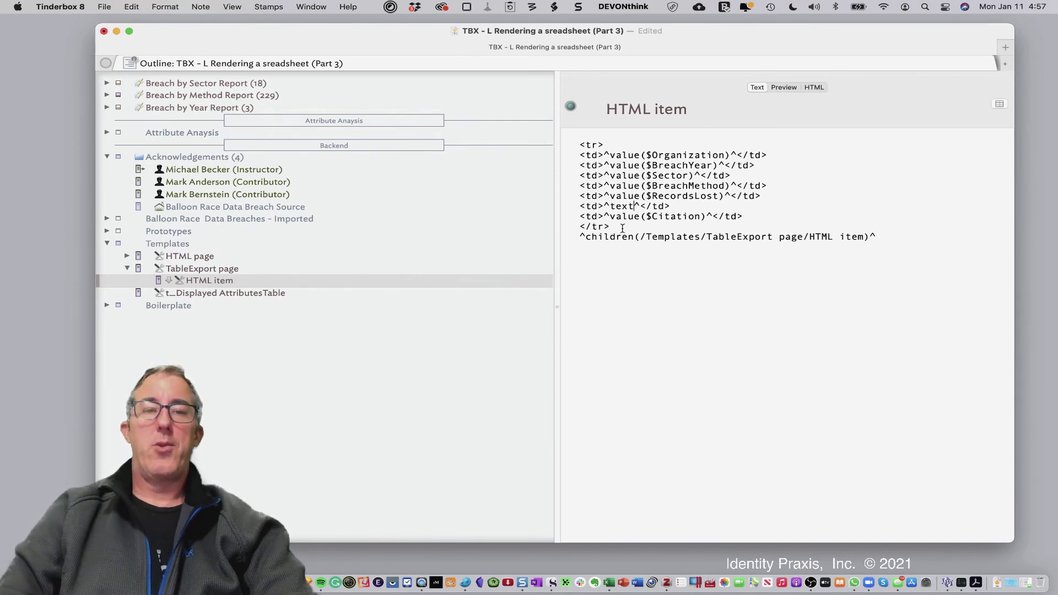
Preview the Breach by Sector Report and check the Description column of its rendered table
click(248, 86)
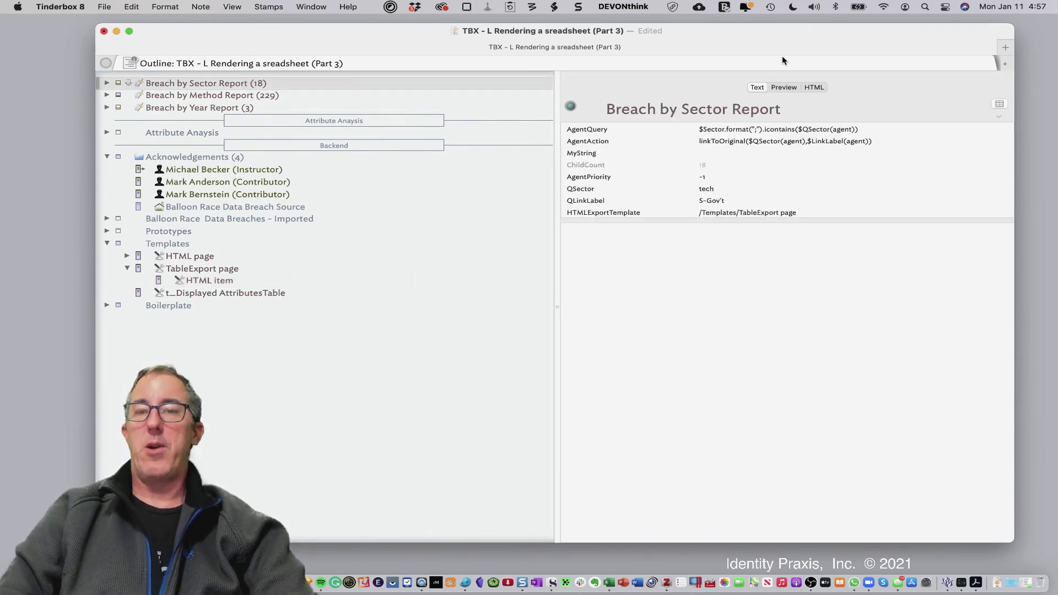
click(785, 87)
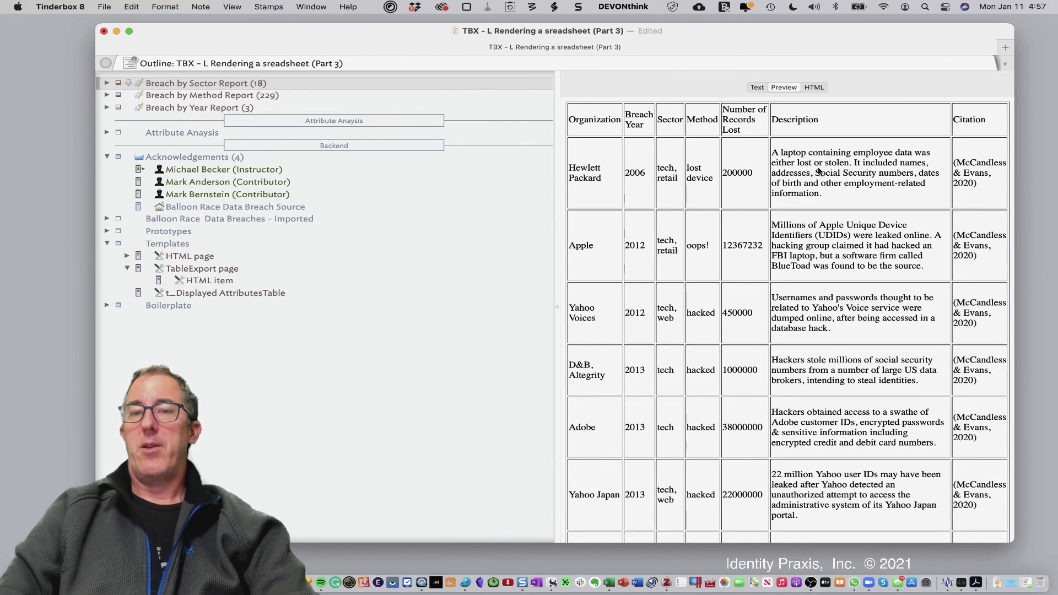
scroll(841, 342, down, 15)
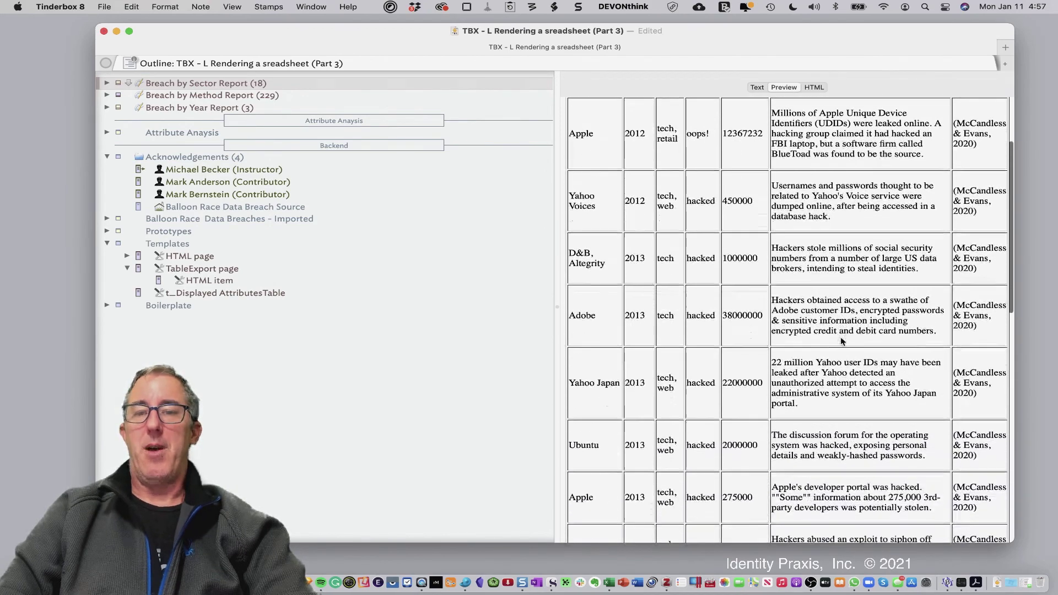
scroll(840, 342, up, 15)
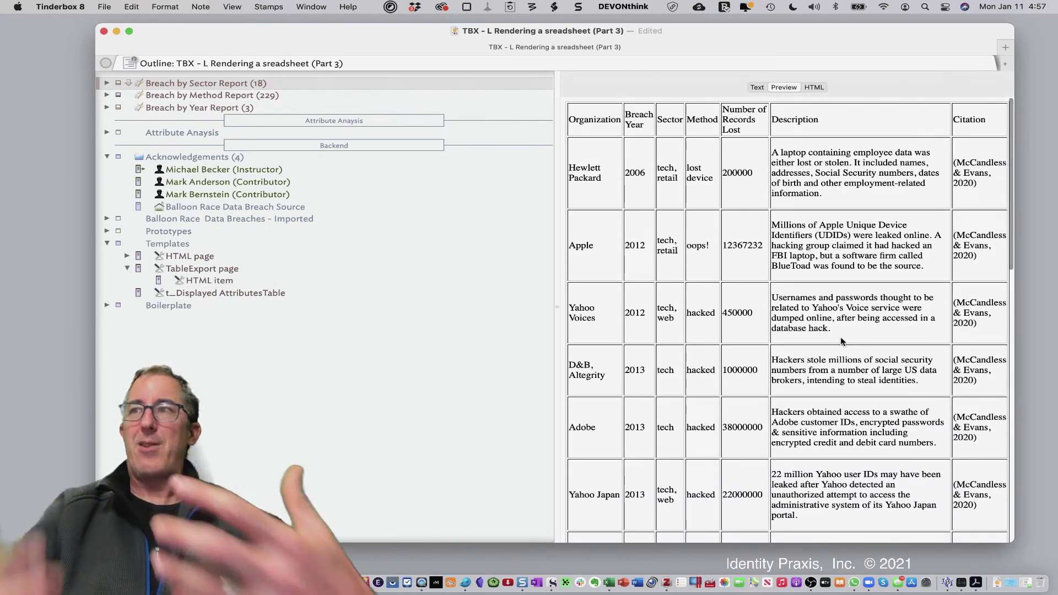
Copy the entire rendered report table and paste it into the blank Excel workbook starting at cell A1
key(super+Tab)
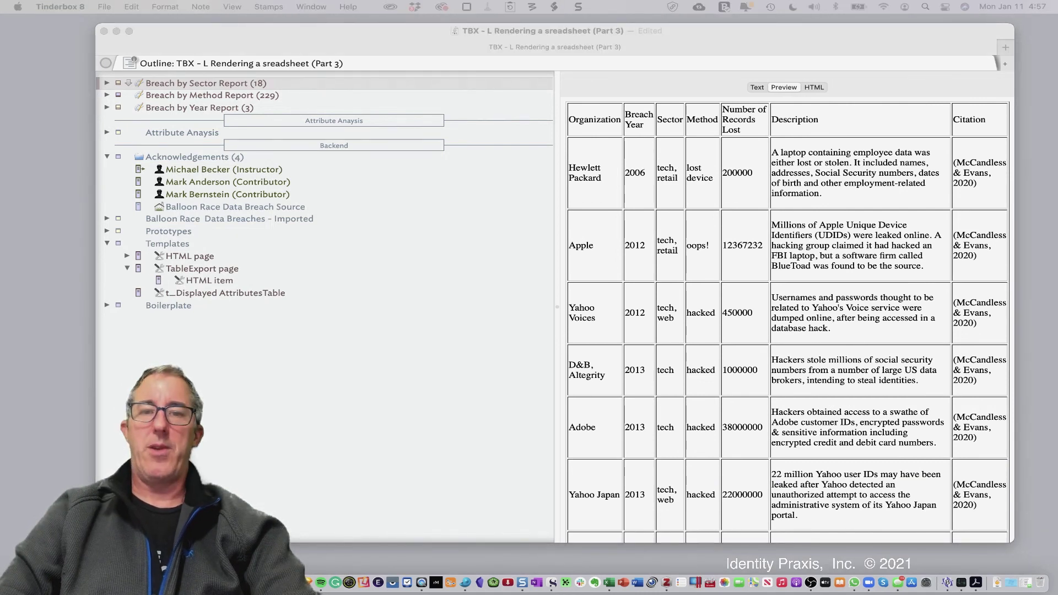
click(774, 238)
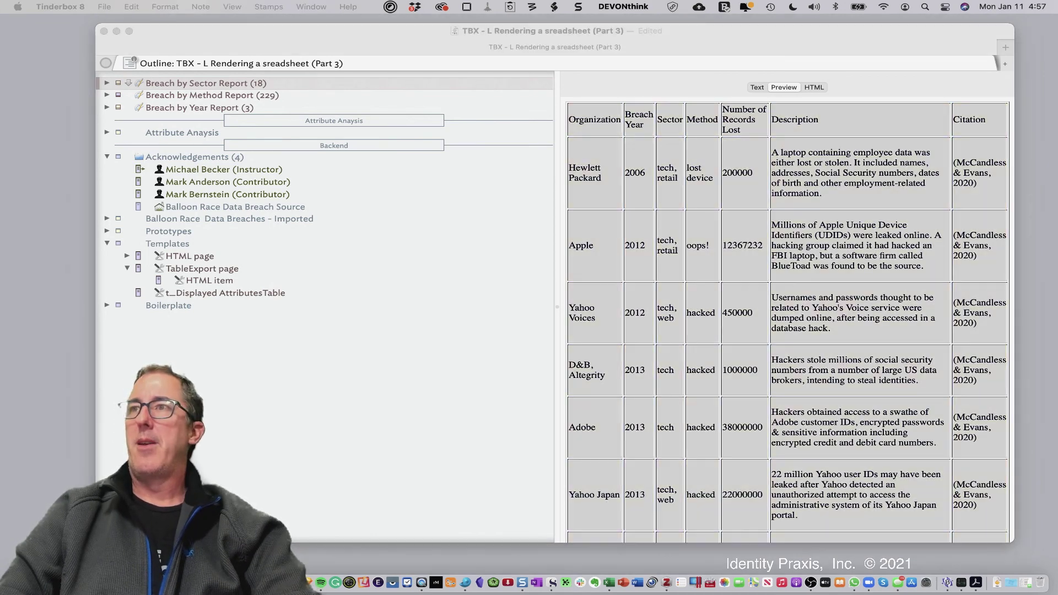
drag(936, 0, 348, 66)
click(157, 170)
click(122, 168)
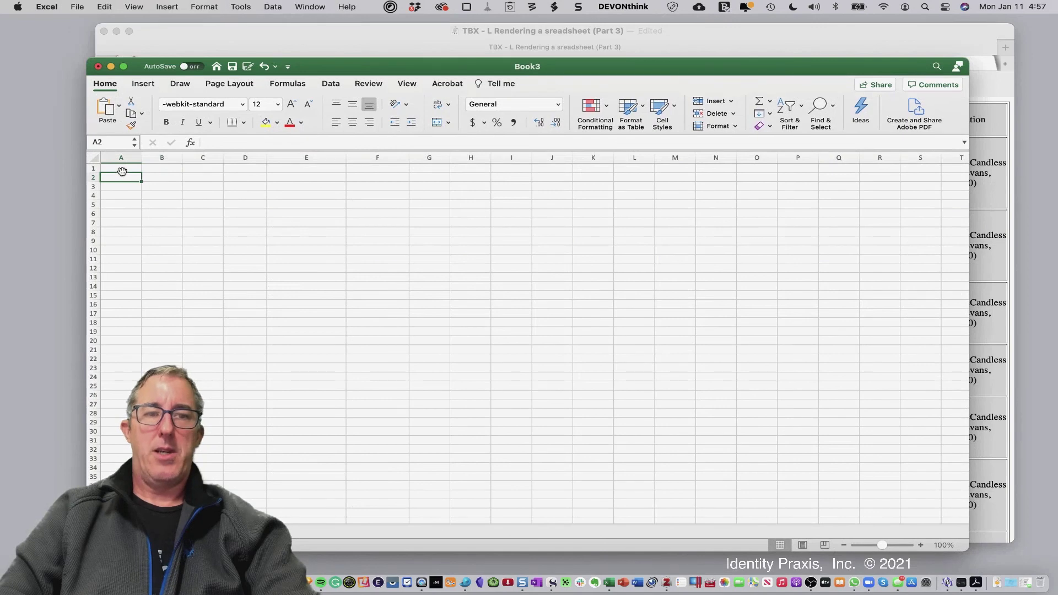
key(super+v)
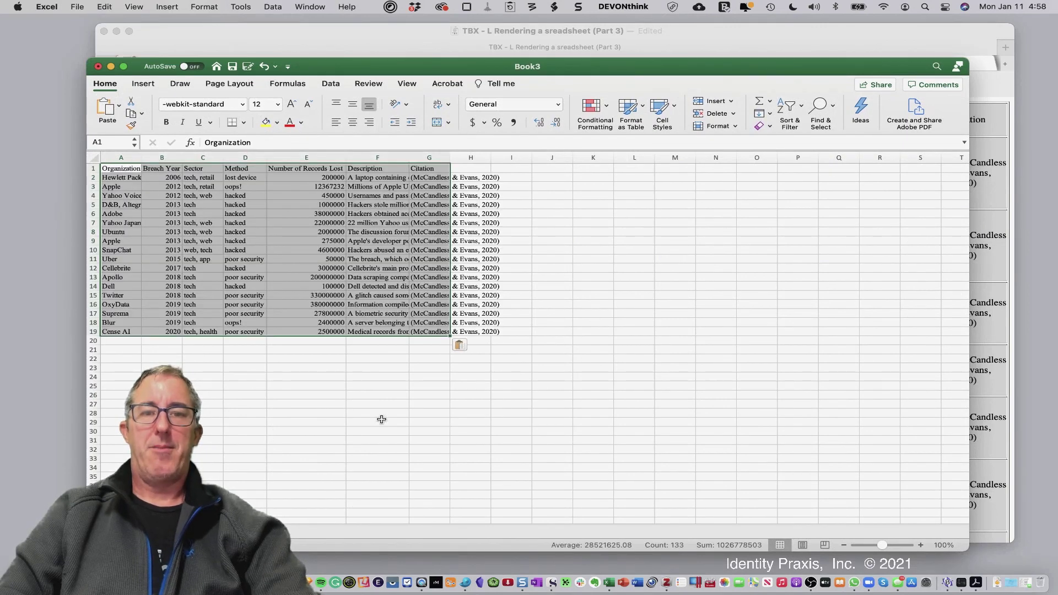
Autofit the width of the Description column F to its contents and look across the pasted table
click(379, 421)
double_click(409, 157)
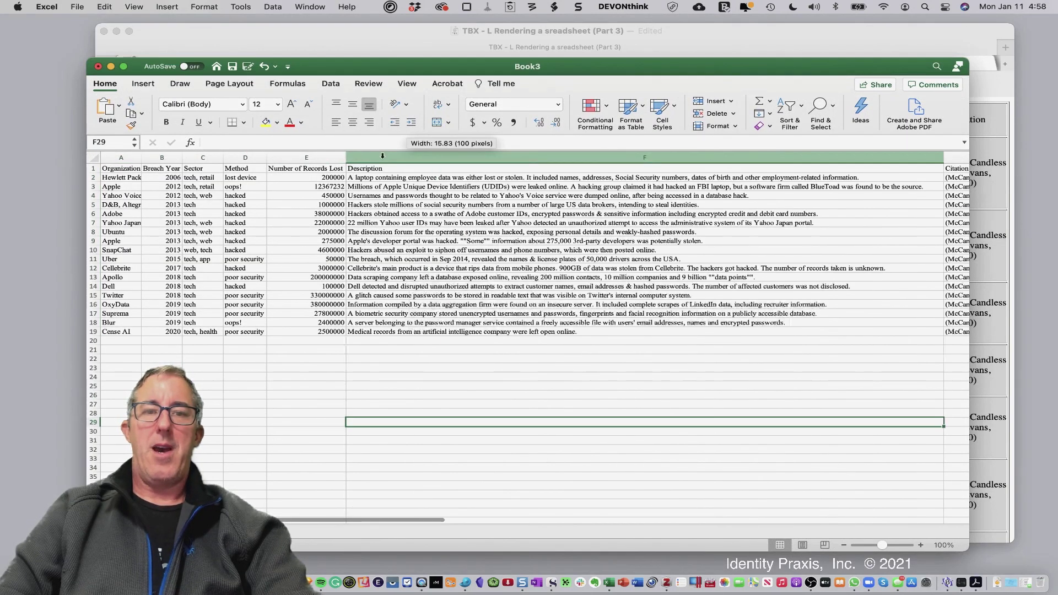
scroll(396, 300, right, 5)
scroll(396, 299, left, 5)
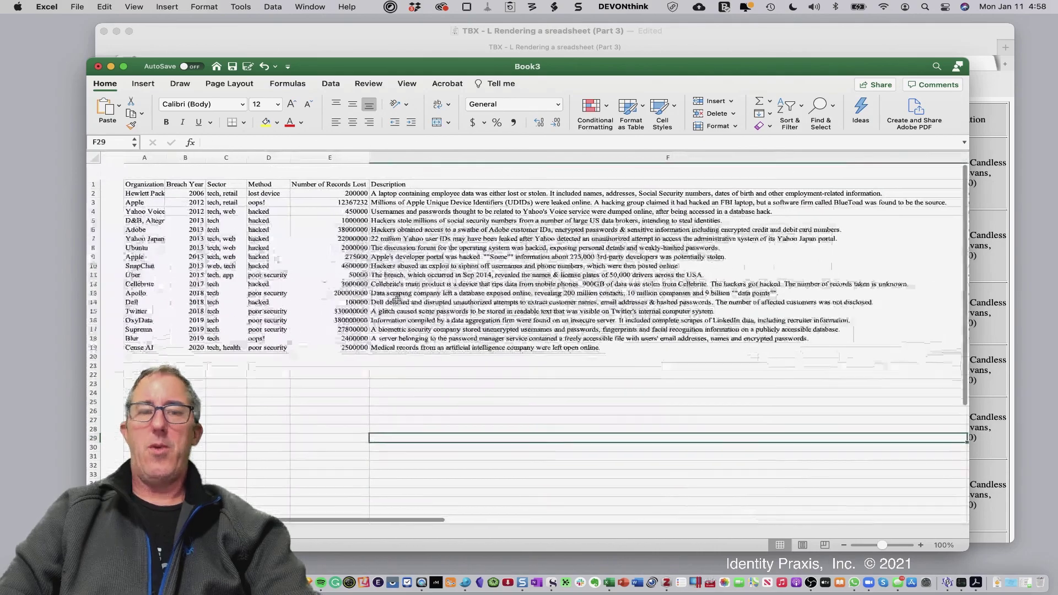